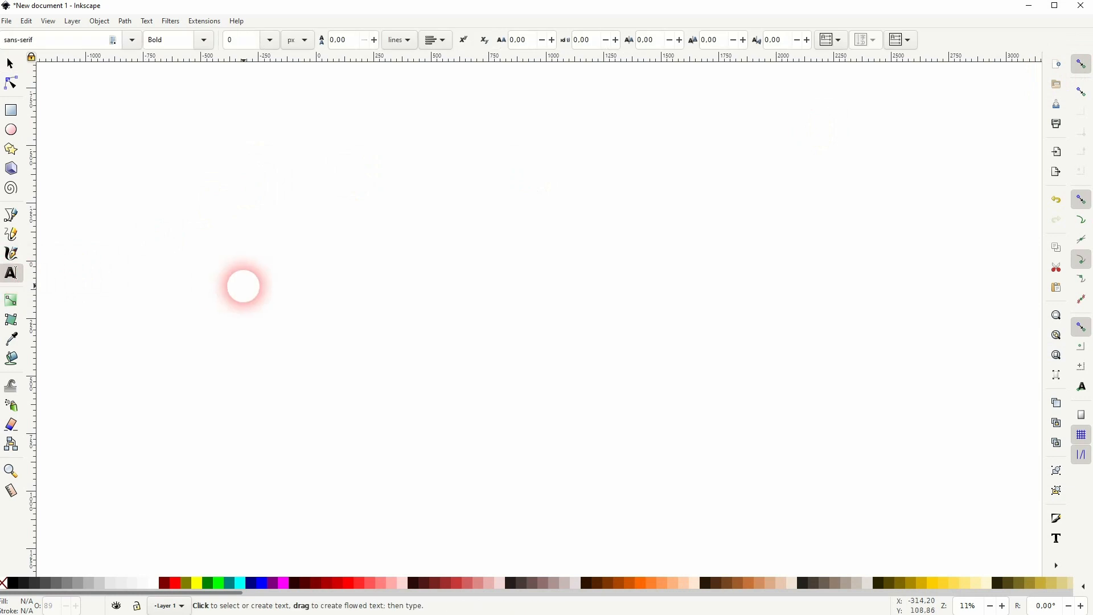
Step: Enter the text "TEXT WITH A SHADOW EFFECT" on four lines and centre-align it
type("TEXT")
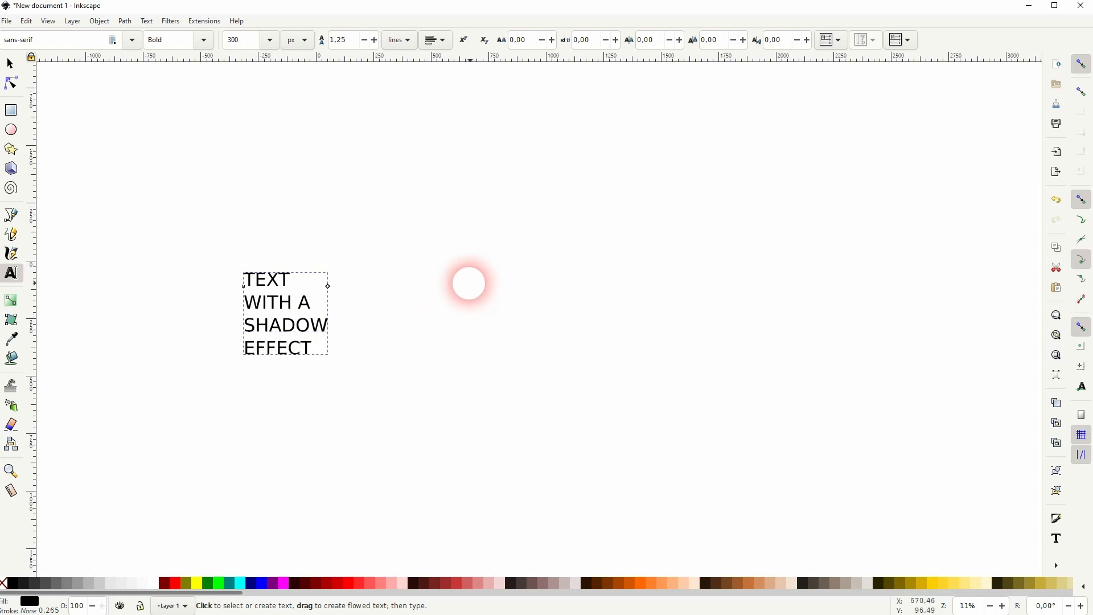
key("ctrl+a")
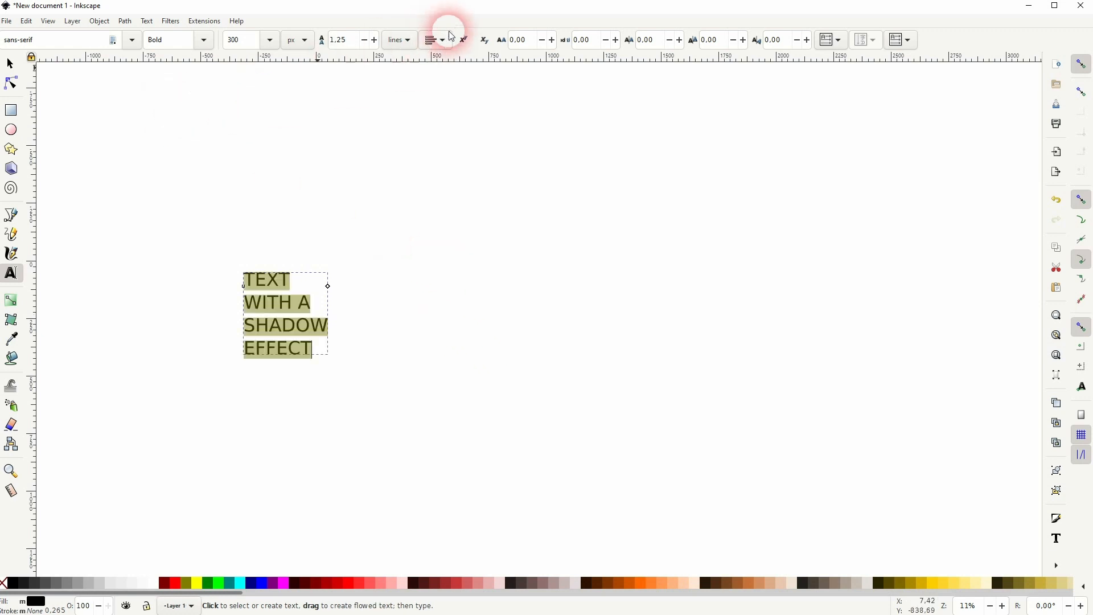
left_click(435, 59)
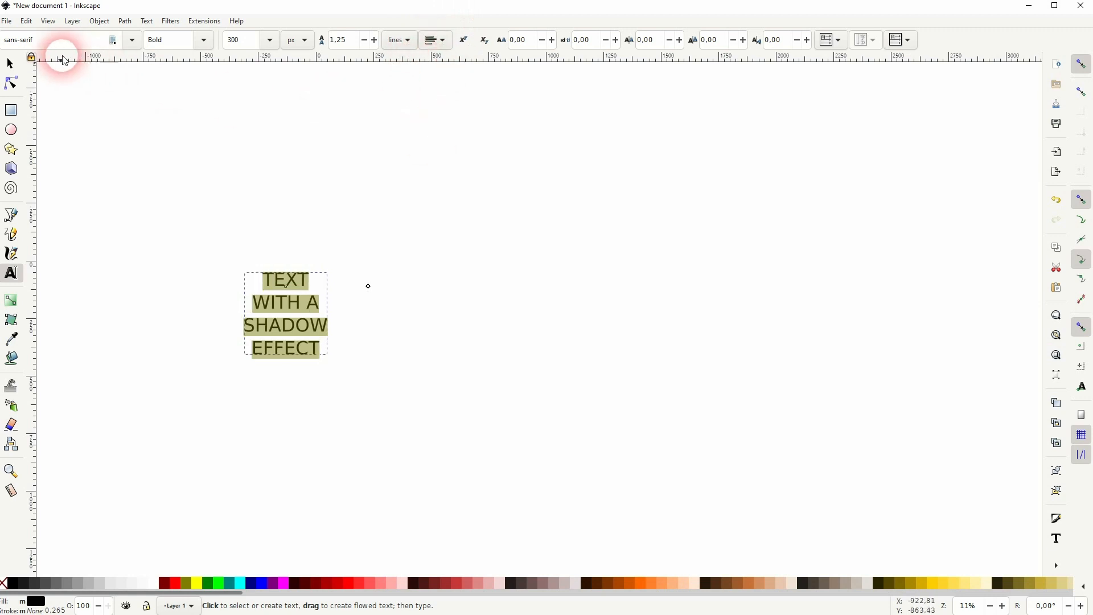
Step: Enlarge the centred text block to about 667 by 663 mm and reposition it on the canvas
left_click(11, 63)
left_click_drag(327, 269, 367, 234)
left_click_drag(291, 300, 330, 309)
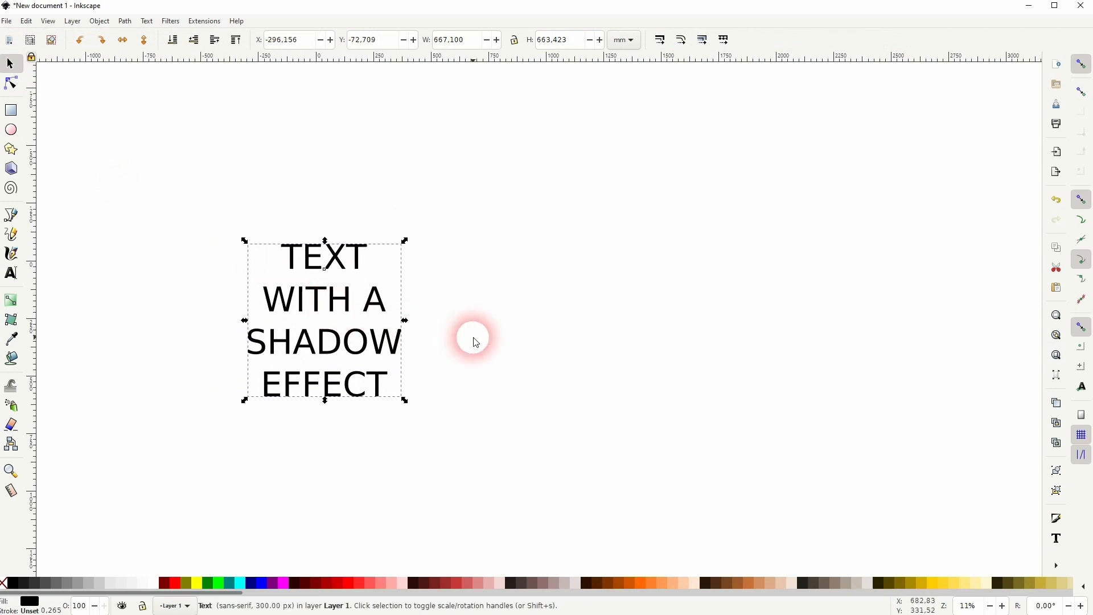
left_click(445, 319)
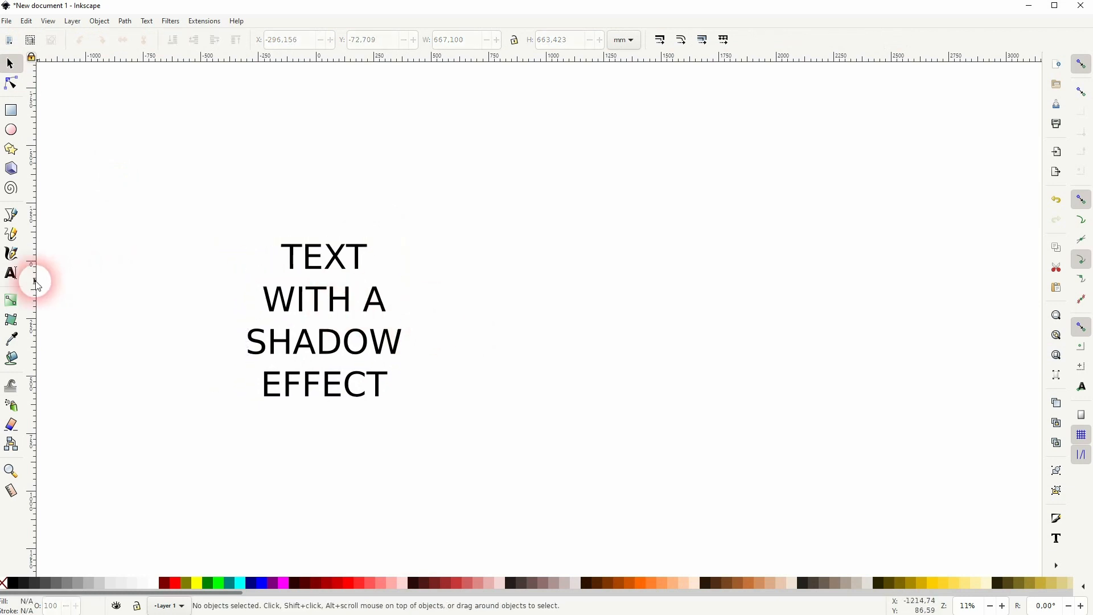
Step: Draw a rectangle about 797 by 764 mm around the text and move it aside to the text's right
left_click(11, 110)
left_click_drag(239, 231, 424, 408)
left_click(11, 64)
left_click_drag(293, 280, 596, 312)
Step: Skew the text block vertically so its lines slope downward to the right
left_click(369, 309)
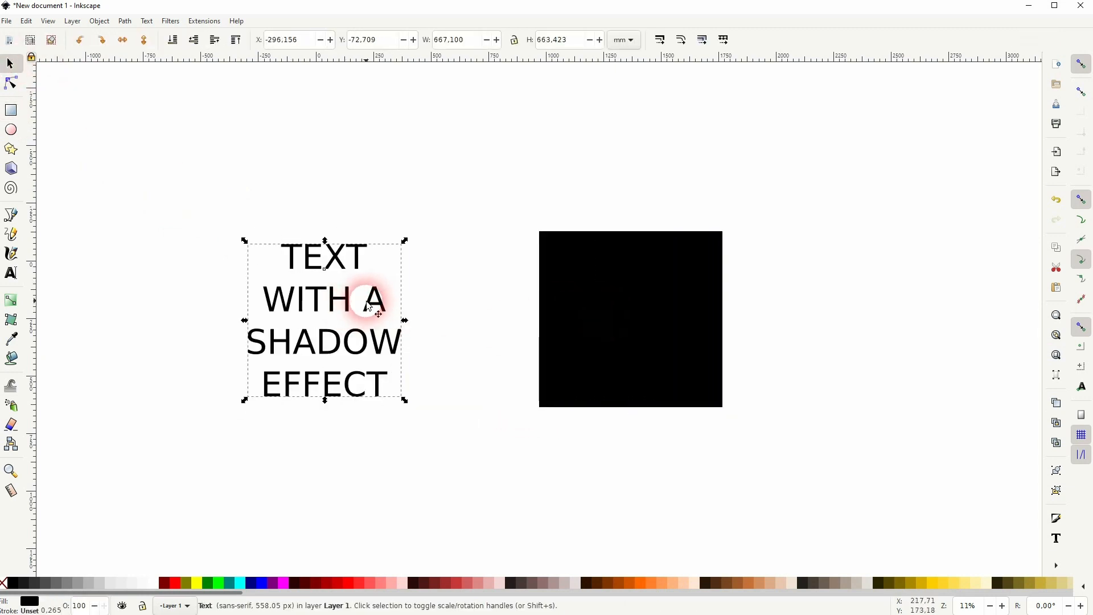
left_click(373, 309)
left_click_drag(407, 320, 411, 366)
Step: Place the rectangle behind the skewed text as a dark red backdrop about 789 by 997 mm
left_click_drag(623, 303, 321, 273)
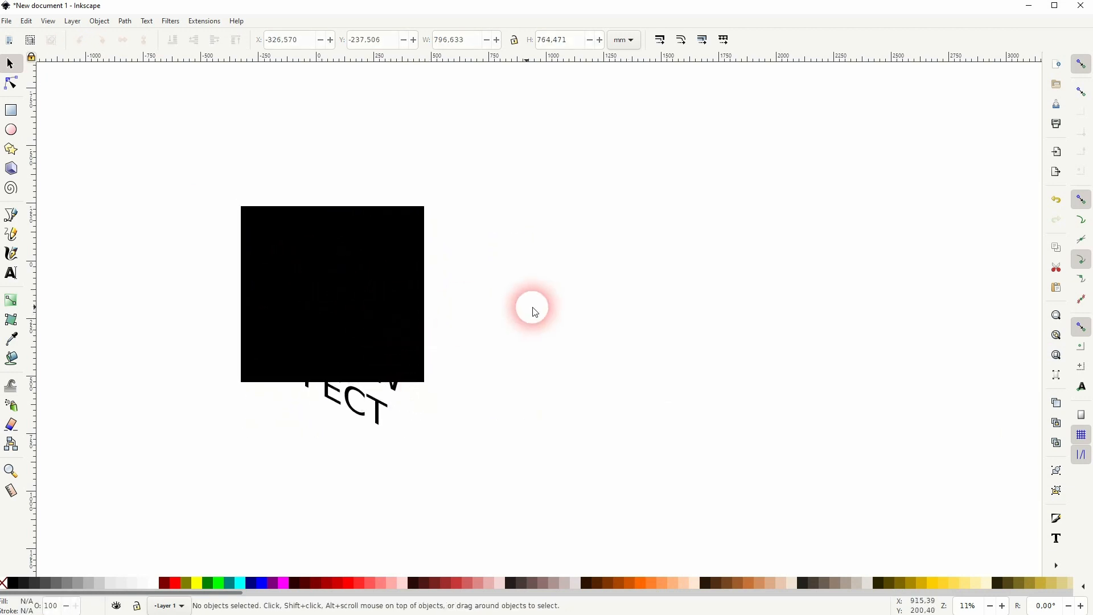
left_click_drag(427, 386, 432, 435)
left_click(164, 583)
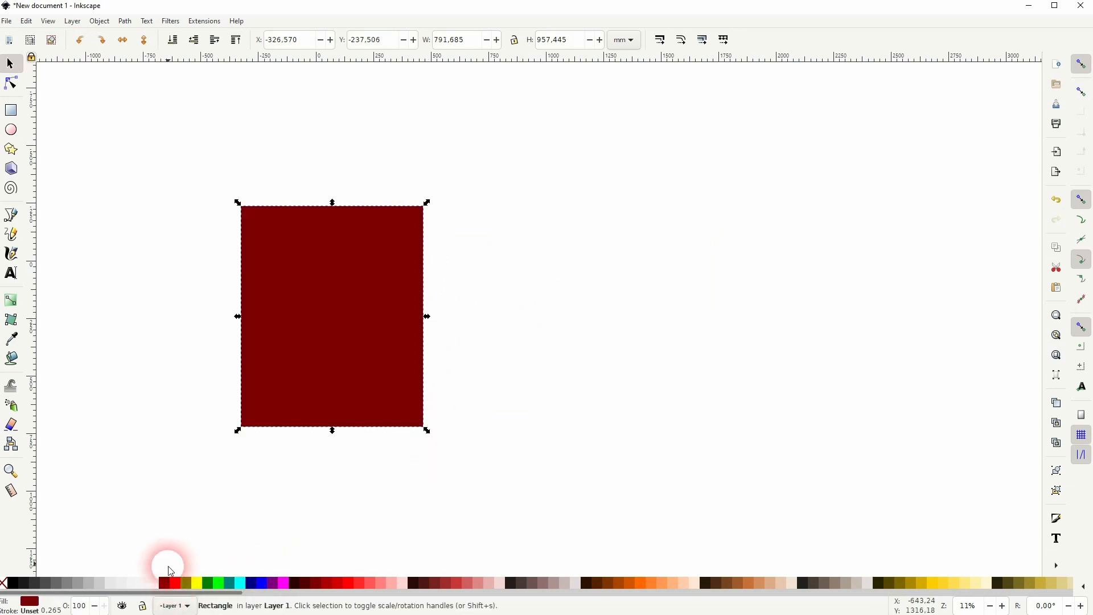
left_click(173, 40)
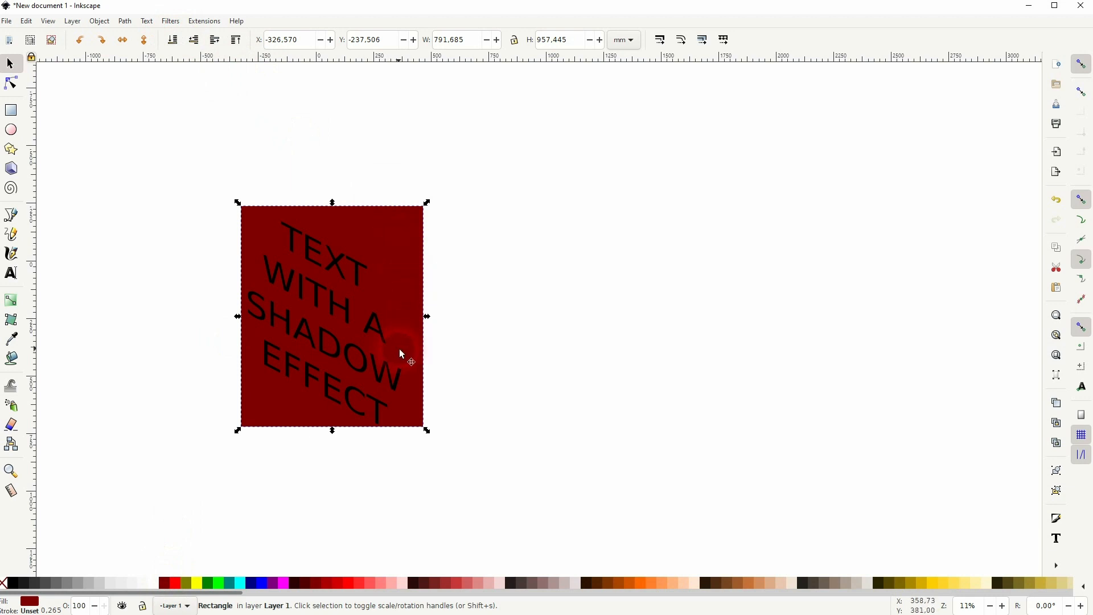
left_click_drag(426, 431, 426, 442)
Step: Convert the red rectangle to a path and move its two lower nodes to follow the slant under the text's last line
left_click(124, 21)
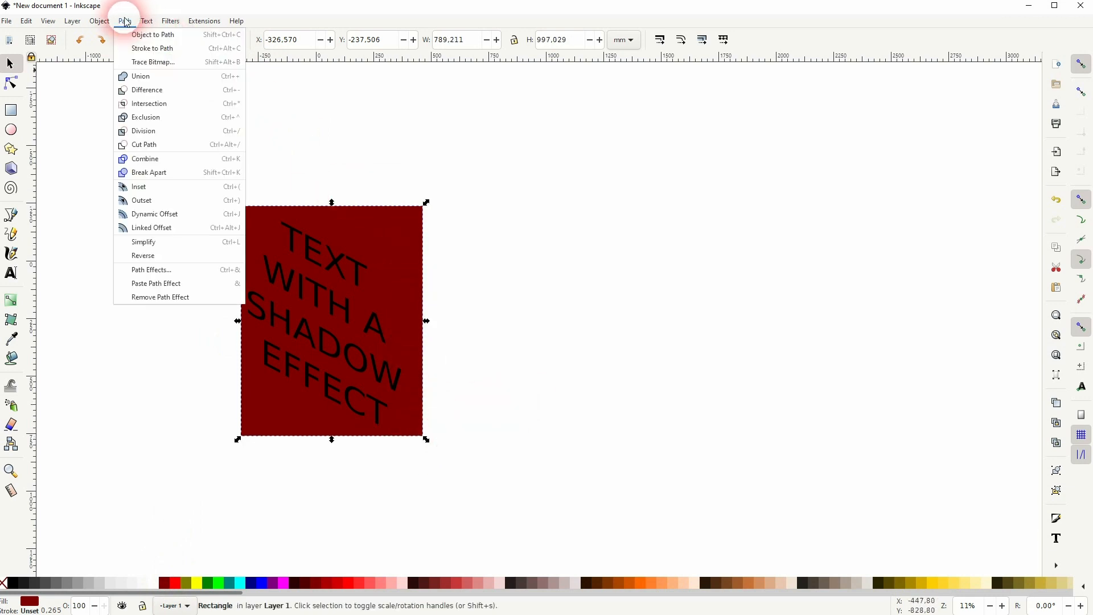
left_click(136, 37)
left_click(12, 86)
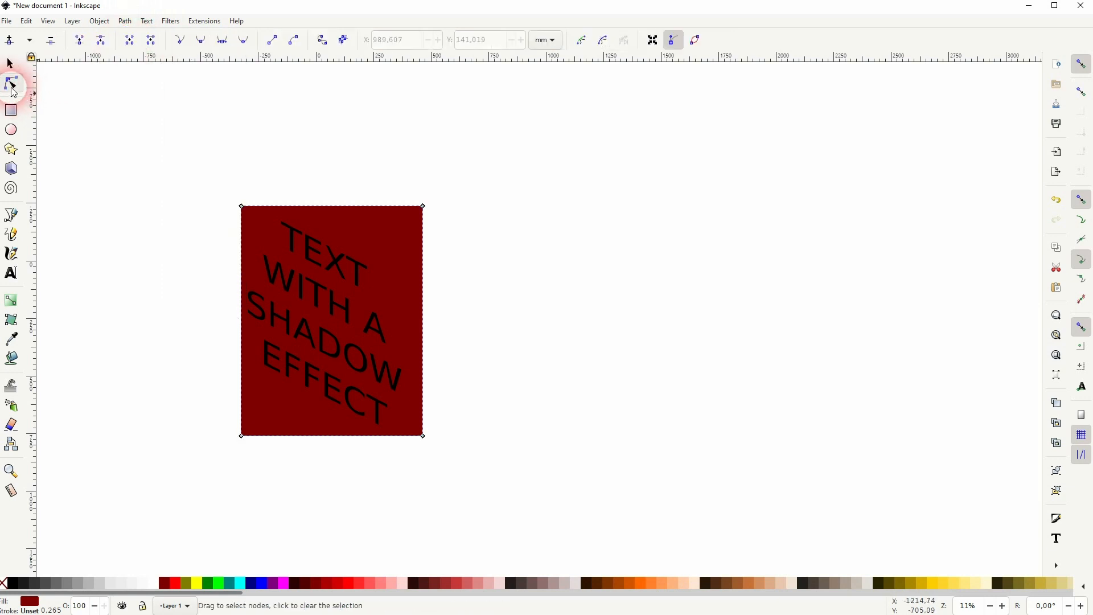
left_click_drag(247, 440, 243, 370)
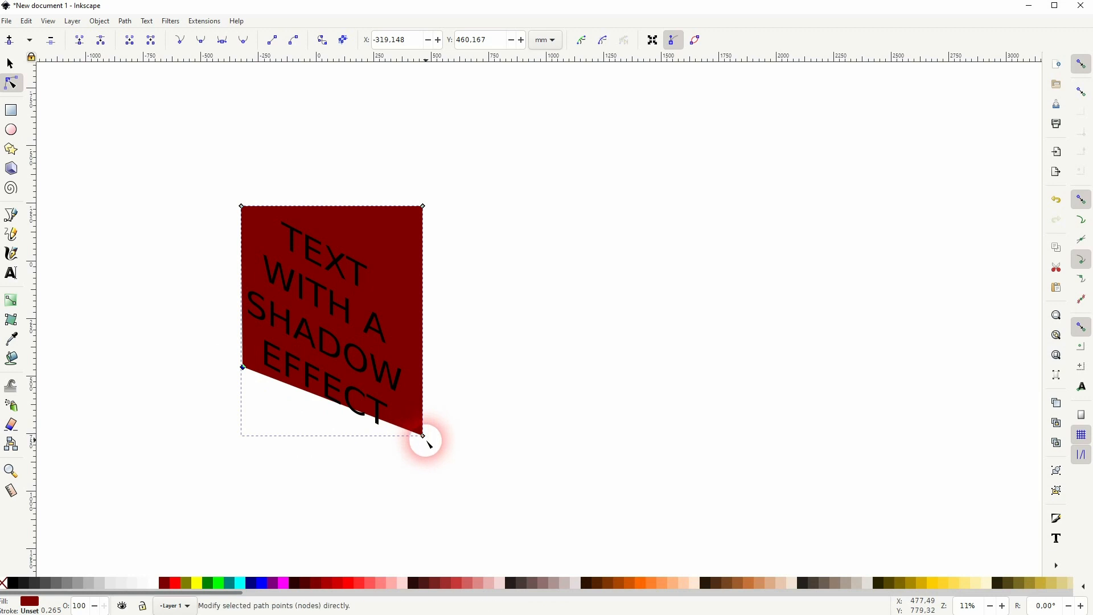
left_click_drag(426, 439, 395, 445)
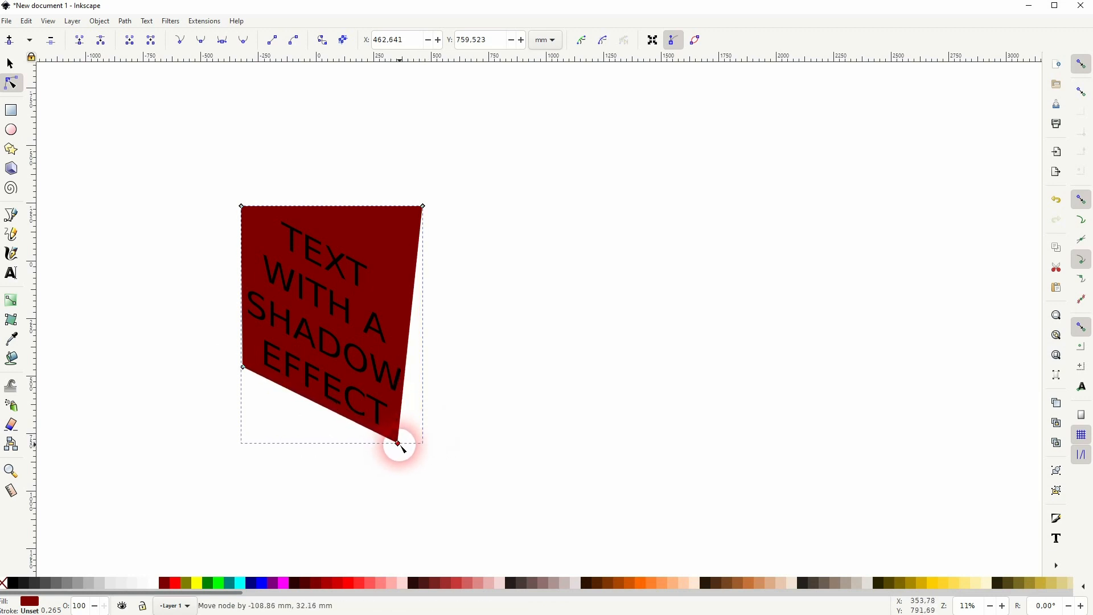
left_click_drag(400, 447, 400, 447)
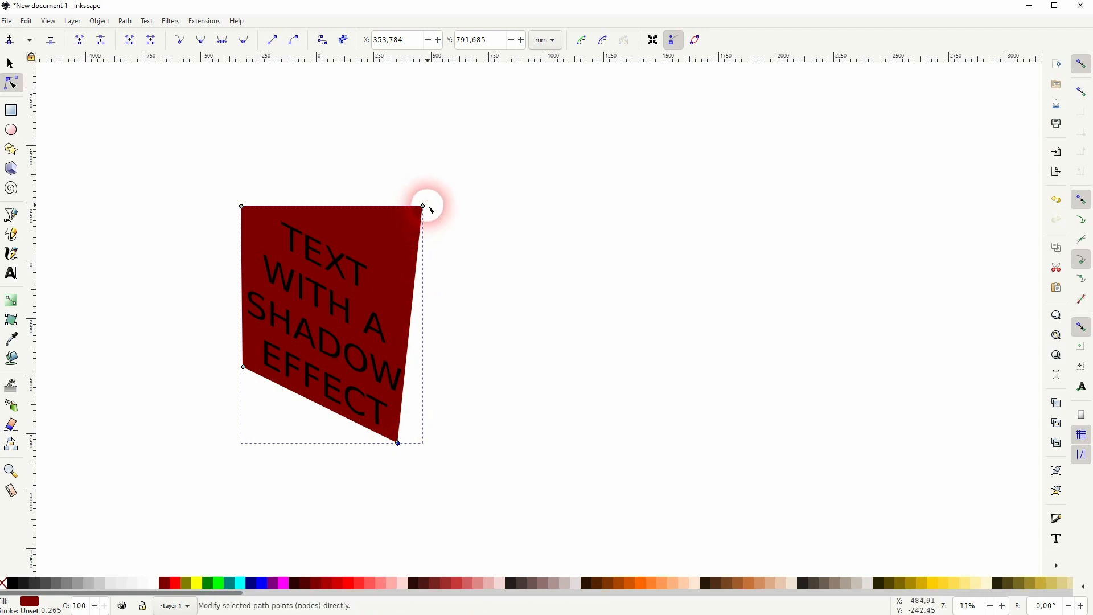
Step: Reshape the red path into a shadow outline, moving its upper nodes to about X 651, Y -351 mm and X 2306, Y 302 mm
left_click_drag(424, 208, 691, 288)
left_click_drag(240, 205, 430, 205)
left_click_drag(690, 287, 776, 329)
left_click_drag(243, 367, 243, 360)
left_click_drag(398, 443, 385, 428)
left_click_drag(244, 363, 248, 359)
left_click_drag(775, 329, 827, 317)
left_click_drag(431, 205, 466, 179)
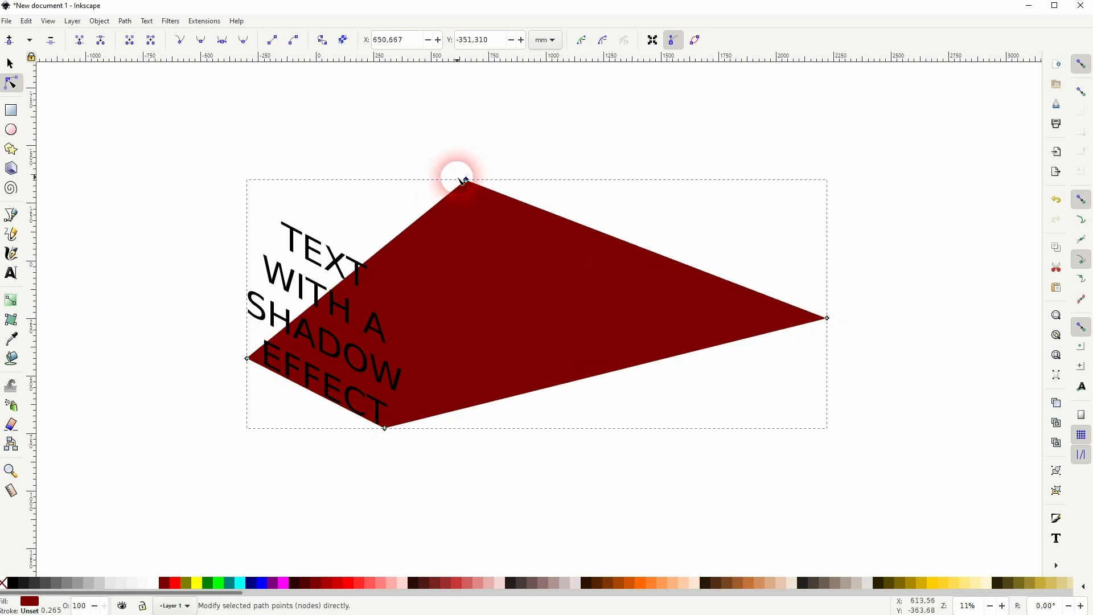
left_click_drag(819, 322, 845, 333)
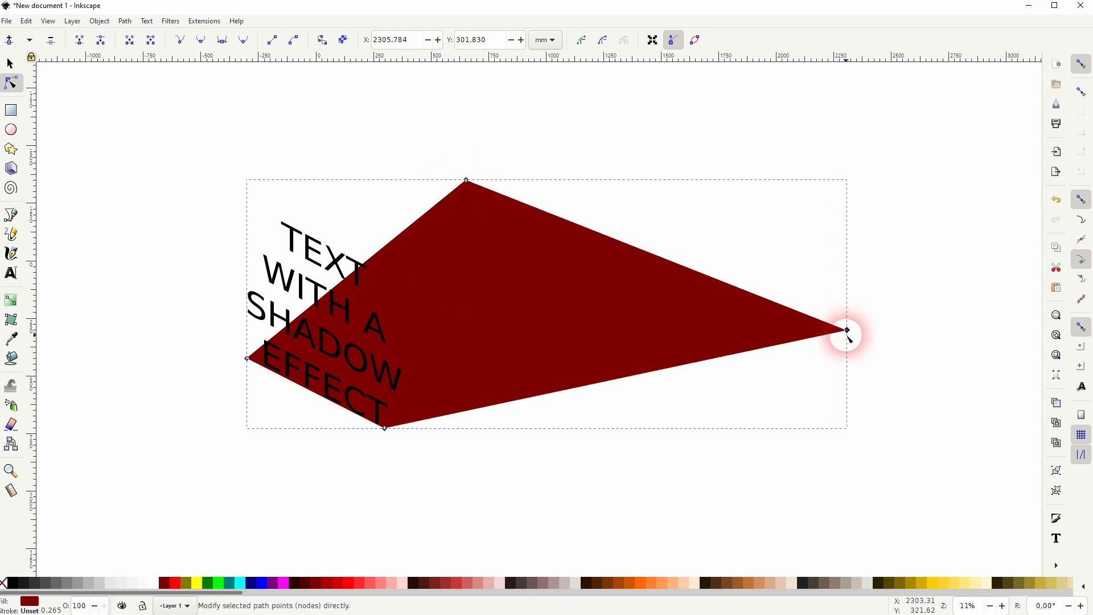
Step: Duplicate the skewed text in place and convert the copy to a path
left_click(8, 62)
left_click(133, 218)
left_click(297, 233)
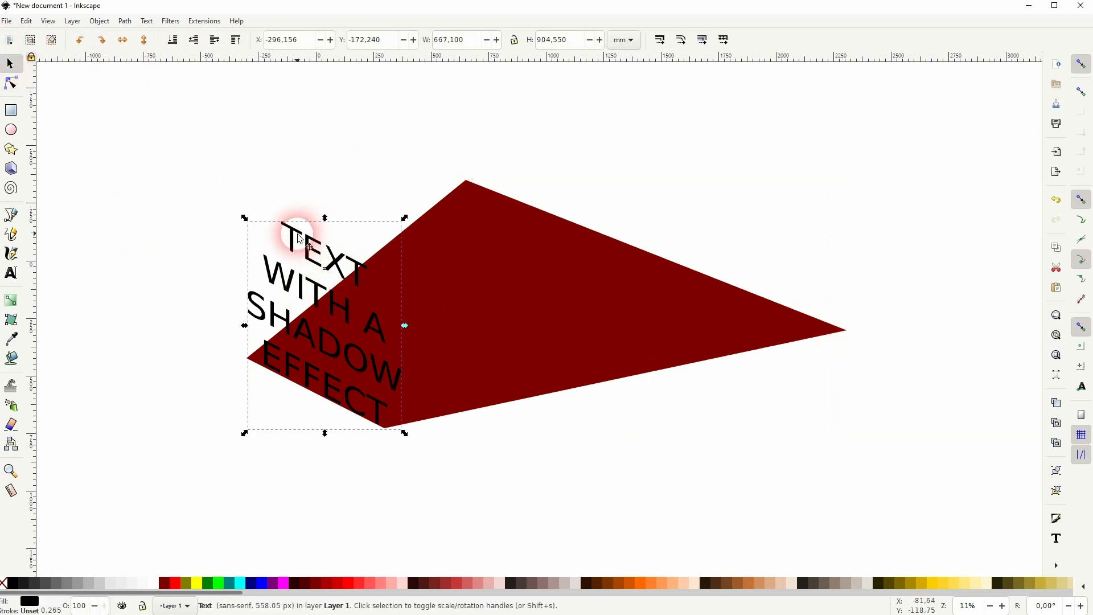
key("ctrl+d")
left_click_drag(297, 234, 168, 337)
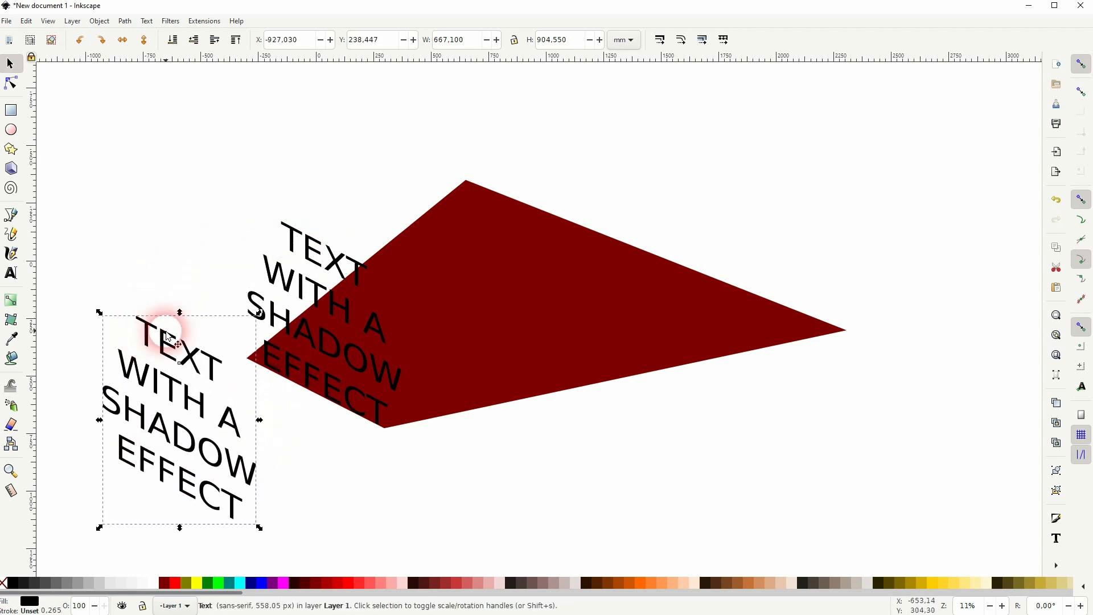
key("ctrl+z")
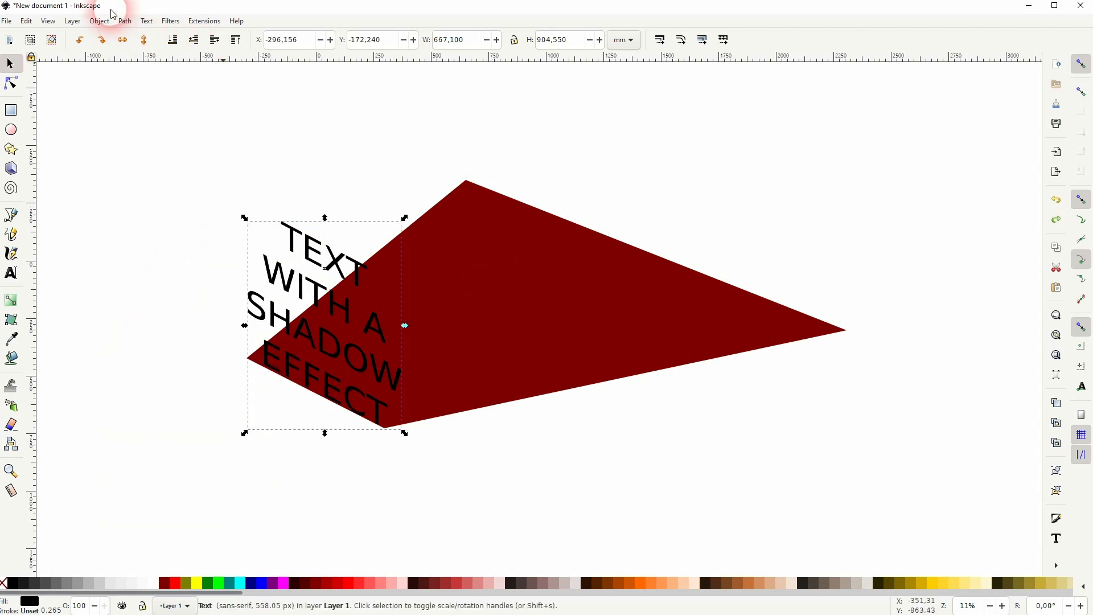
left_click(125, 22)
left_click(140, 39)
Step: Add a Perspective/Envelope path effect to the converted text copy
left_click(125, 21)
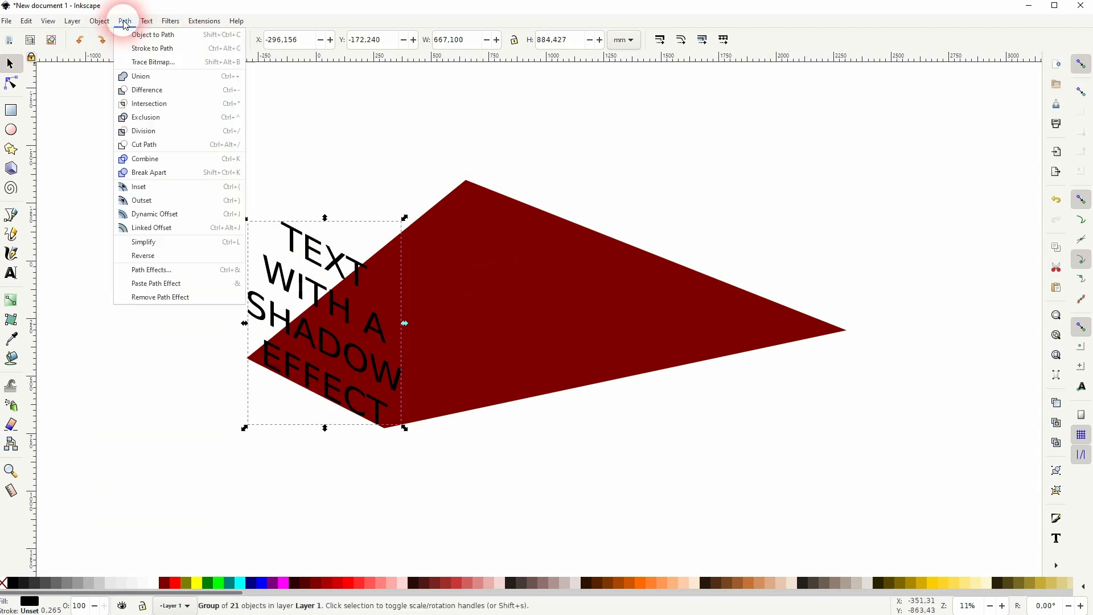
left_click(152, 269)
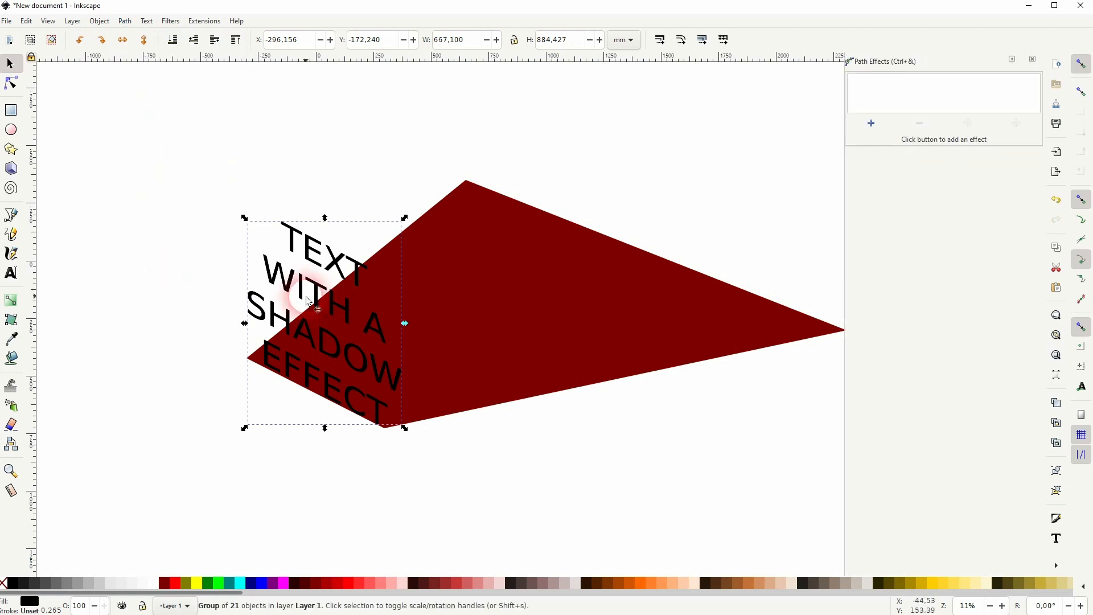
left_click(872, 124)
left_click(546, 403)
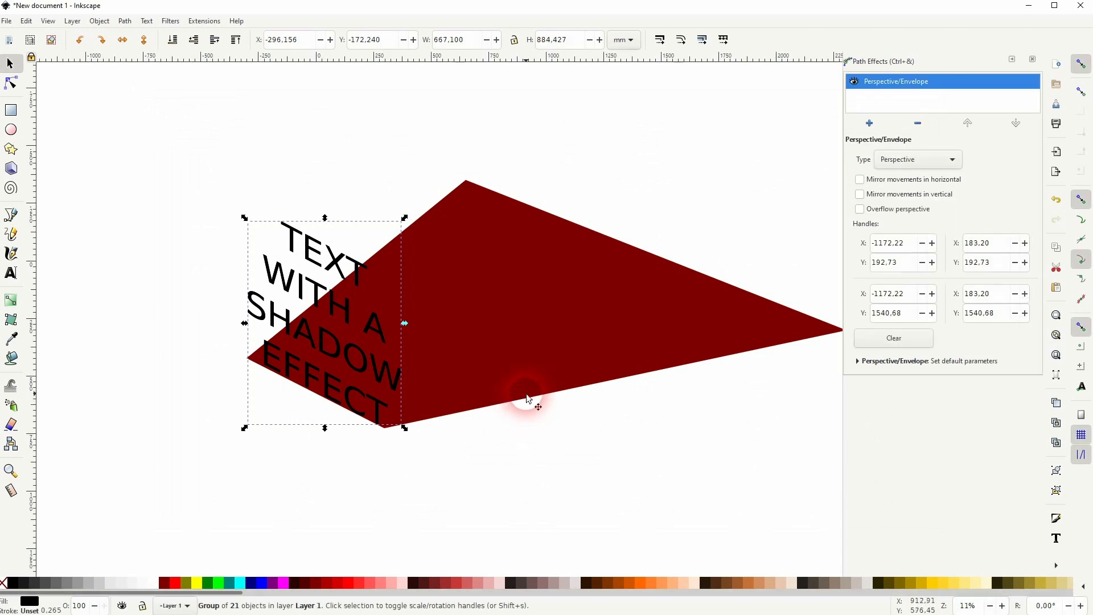
Step: Snap the text copy's four perspective envelope handles to the matching corners of the red shape
left_click(10, 83)
left_click_drag(402, 284, 843, 330)
key("space")
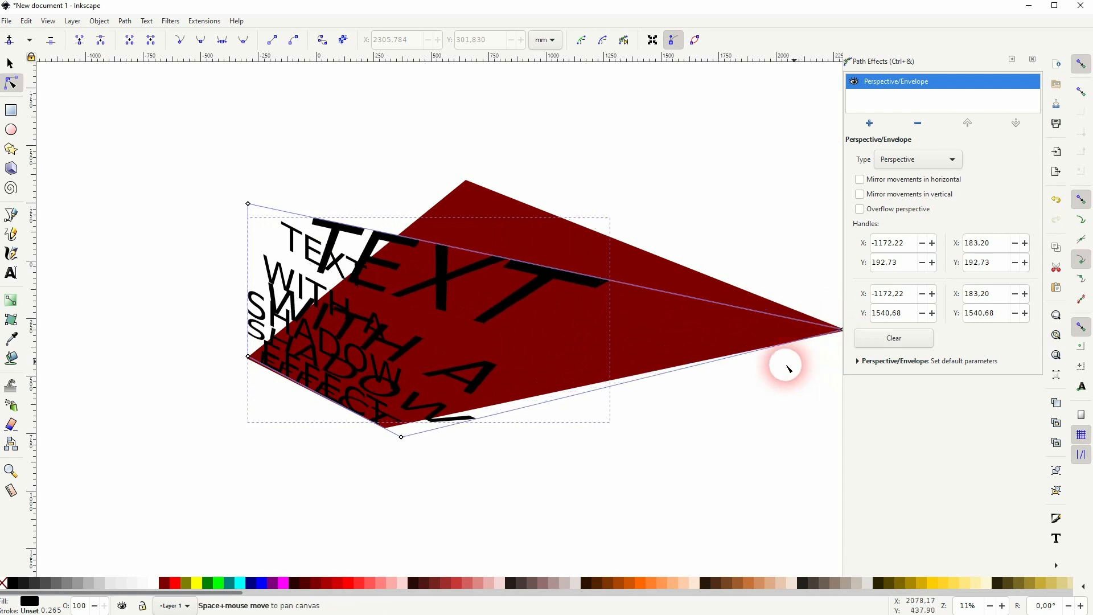
left_click_drag(788, 367, 692, 389)
left_click_drag(746, 353, 751, 353)
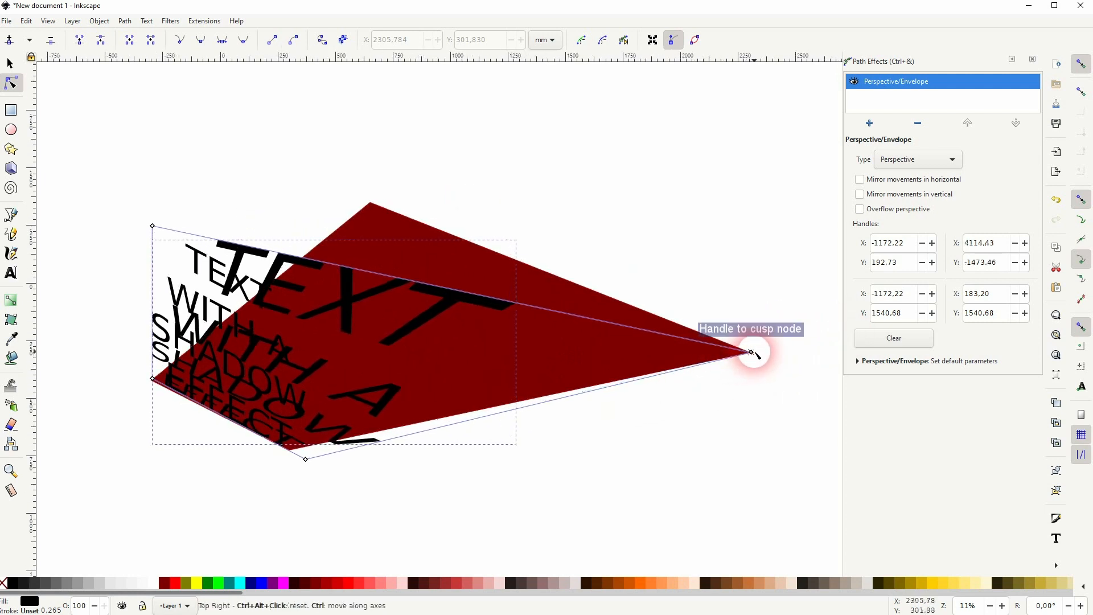
left_click_drag(152, 228, 371, 202)
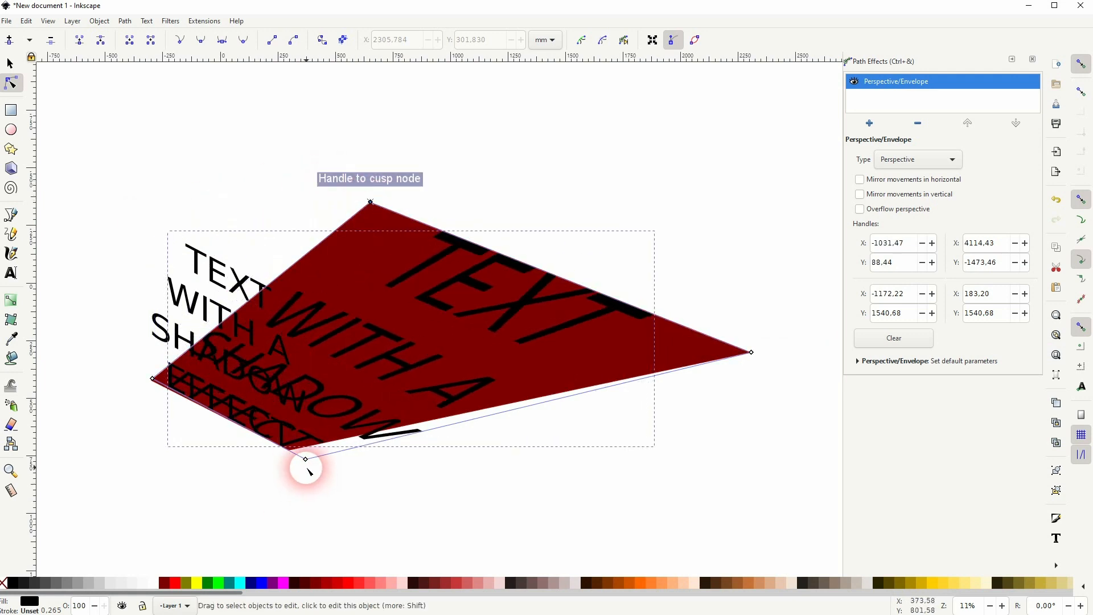
left_click_drag(305, 460, 289, 451)
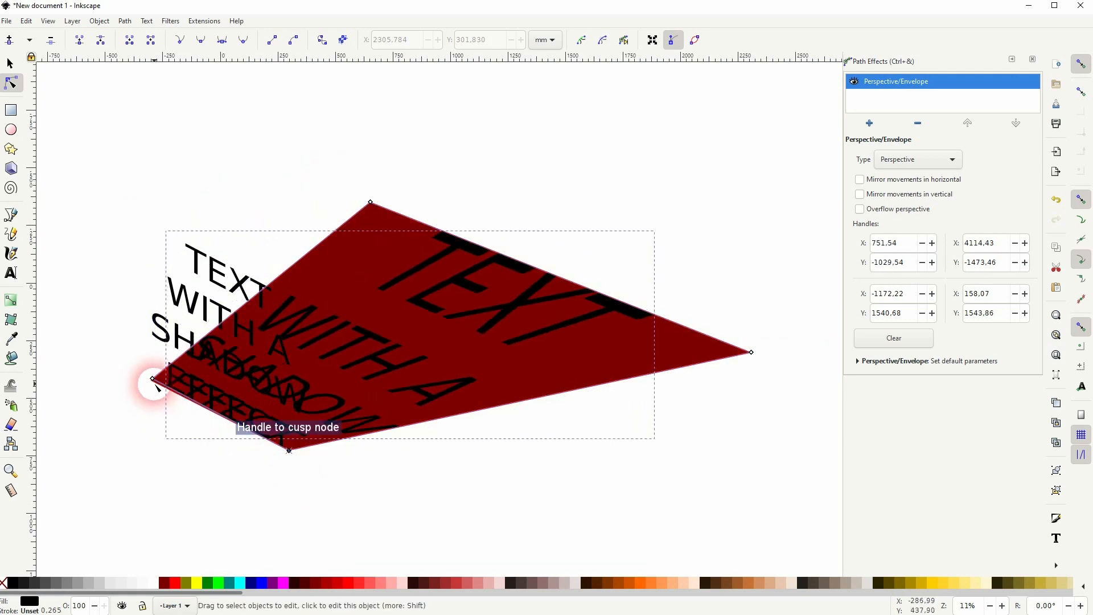
mouse_move(154, 381)
left_mouse_down()
mouse_move(155, 403)
mouse_move(150, 380)
left_mouse_up()
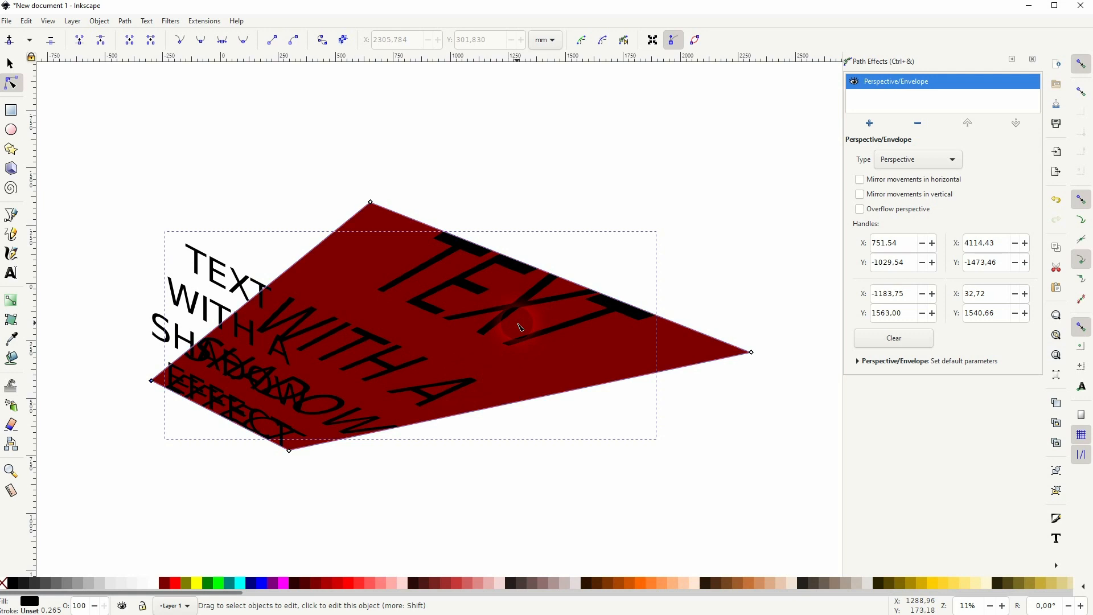
Step: Extend the red shape's far corners to about X 3763, Y 215 mm and X 1205, Y -609 mm
left_click(8, 62)
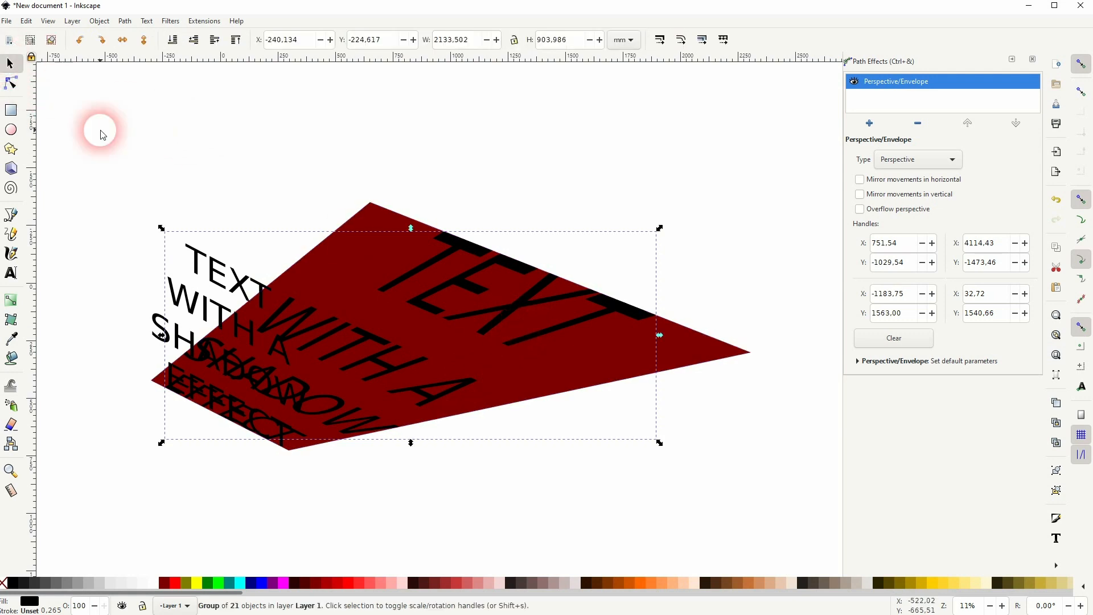
left_click(128, 149)
left_click(10, 83)
left_click(706, 346)
left_click_drag(751, 352, 836, 328)
scroll(659, 368, "down", 2)
left_click(466, 285, "shift")
left_click_drag(466, 285, 531, 266)
left_click(811, 329)
left_click_drag(811, 329, 823, 350)
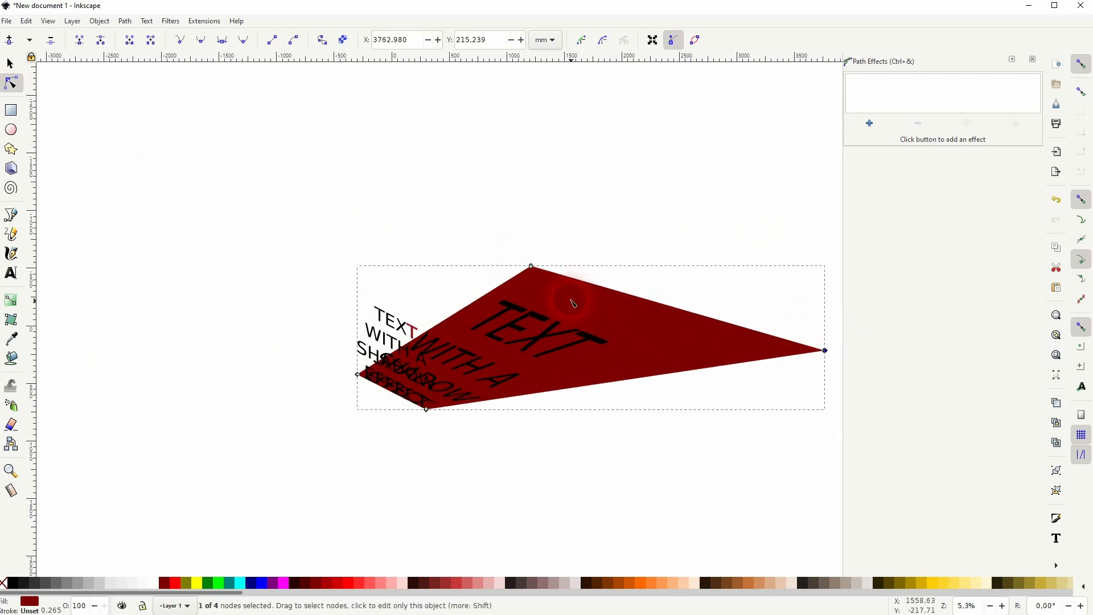
left_click_drag(531, 266, 530, 256)
left_click(540, 494)
left_click(114, 144)
Step: Refit the text copy's two upper perspective handles to the extended red shape's far corners
left_click(9, 62)
left_click(527, 392)
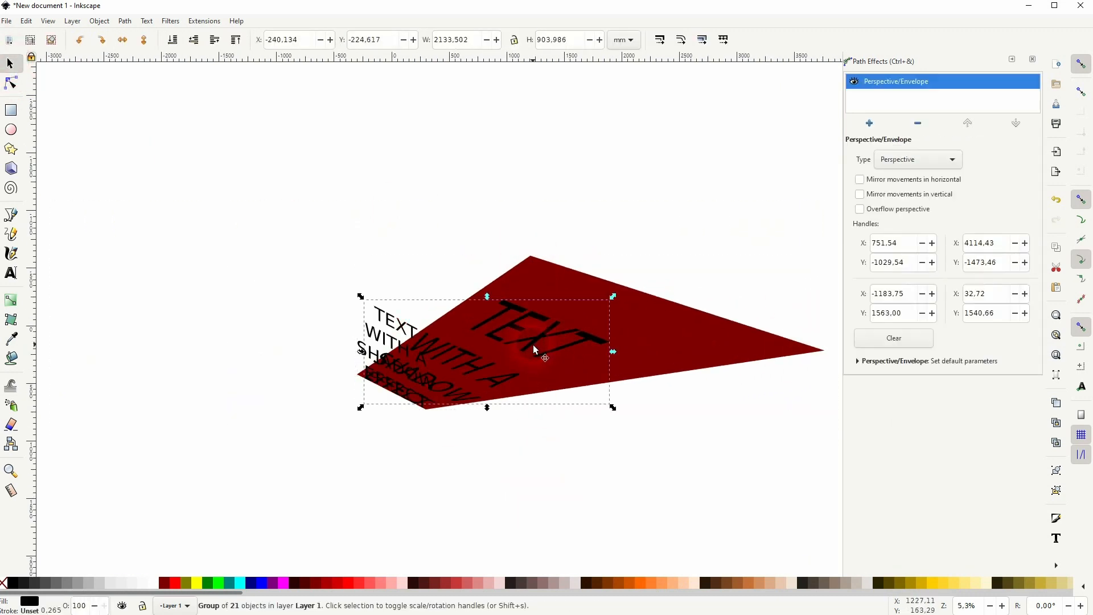
left_click(10, 83)
left_click(551, 305)
left_click(531, 257)
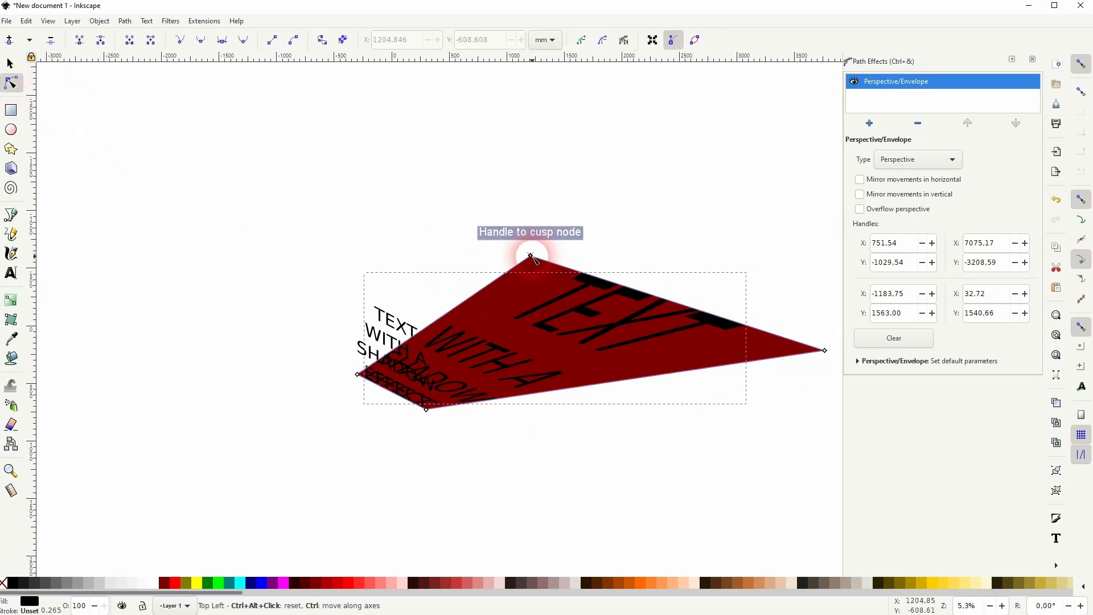
Step: Delete the red guide shape behind the perspective text
left_click(9, 63)
left_click(283, 381)
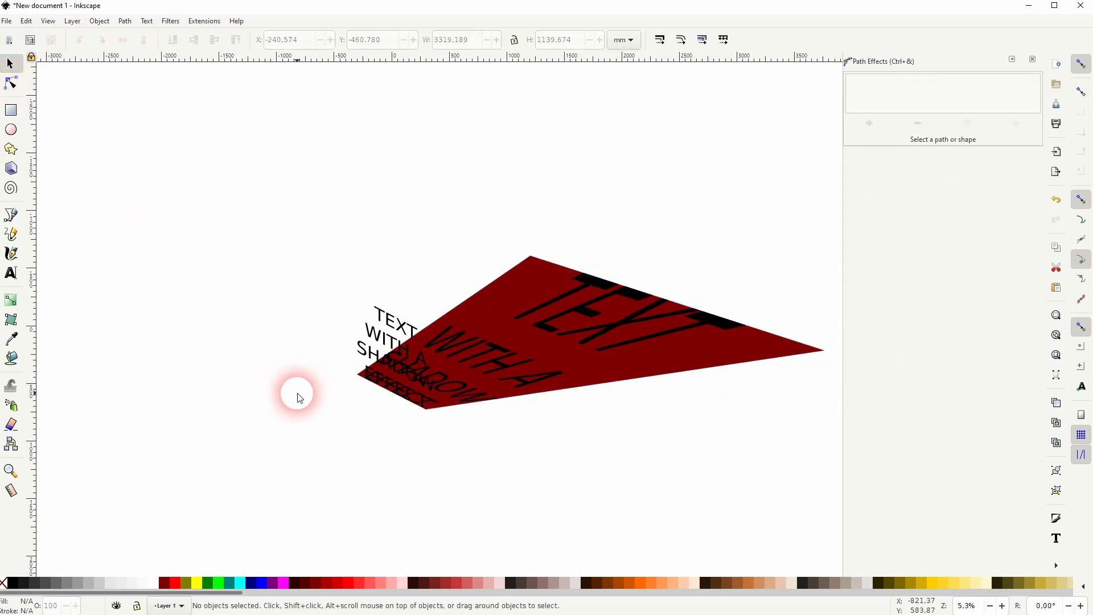
left_click(663, 372)
key("Delete")
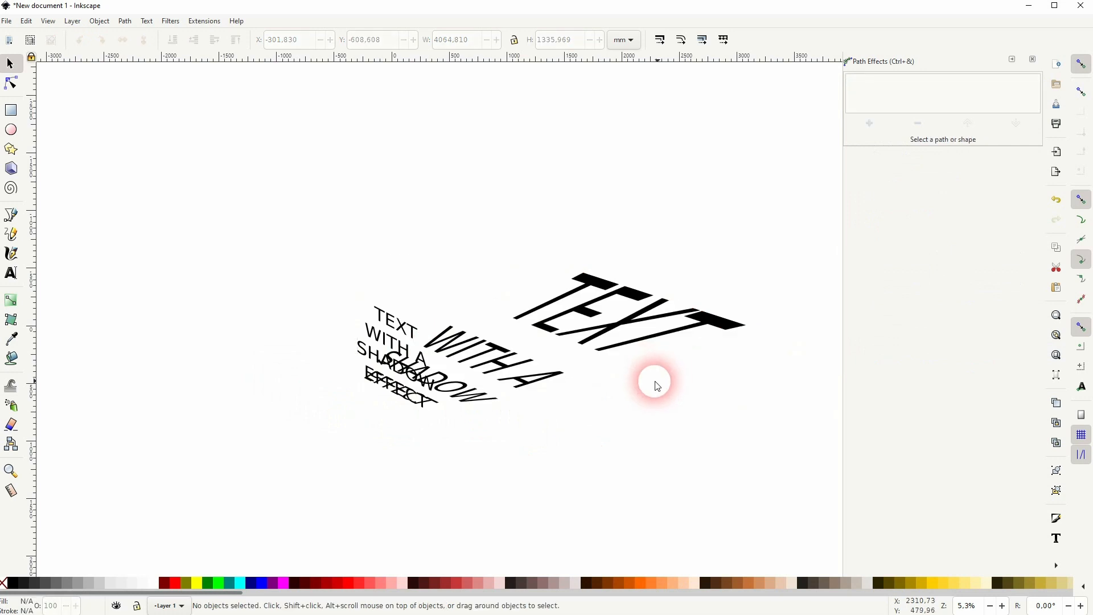
Step: Draw a pale pink rectangle about 4854 by 2034 mm covering both texts and lower it to the bottom of the stack
key("space")
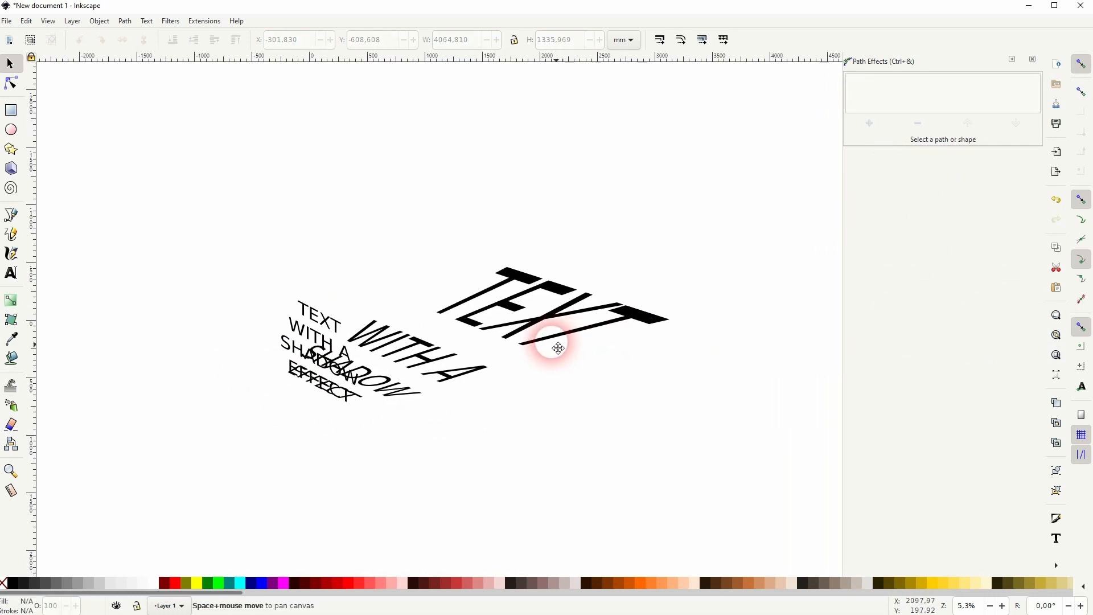
left_click(11, 110)
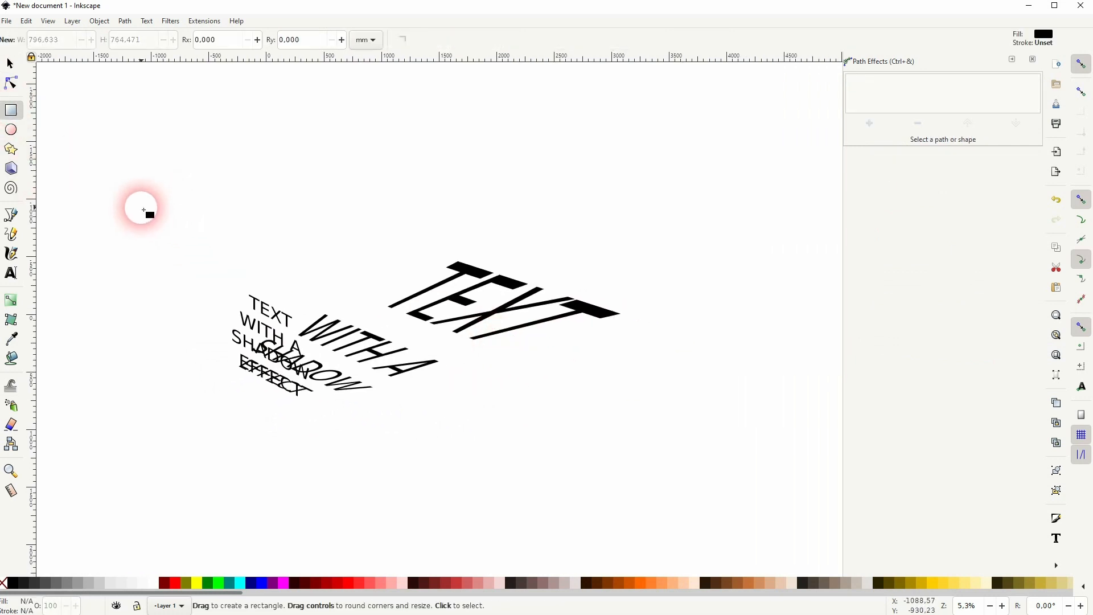
left_click_drag(143, 190, 708, 429)
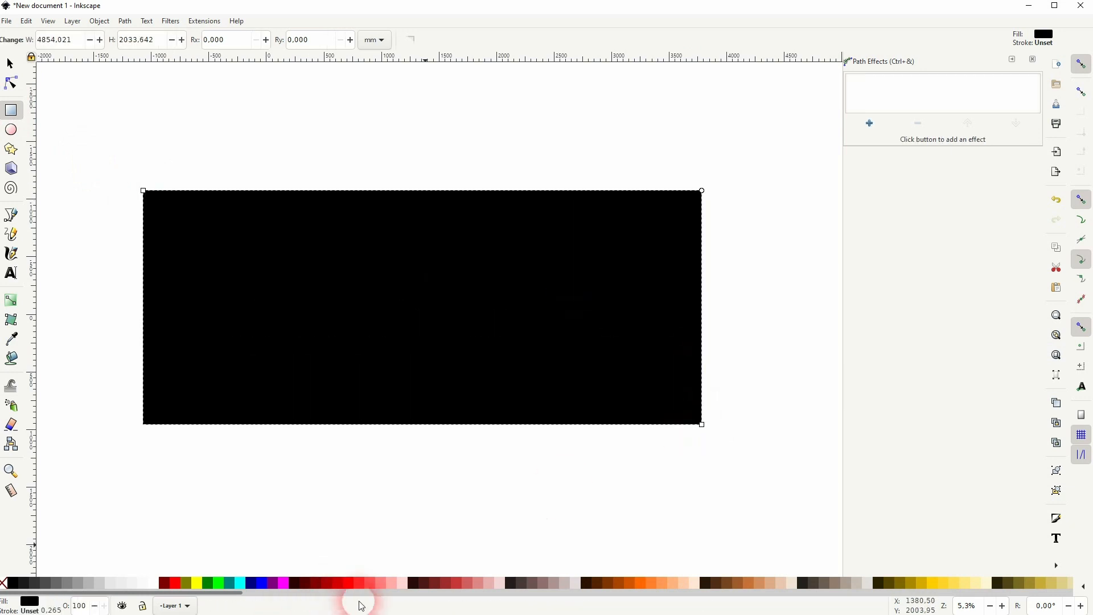
left_click(403, 582)
left_click(10, 63)
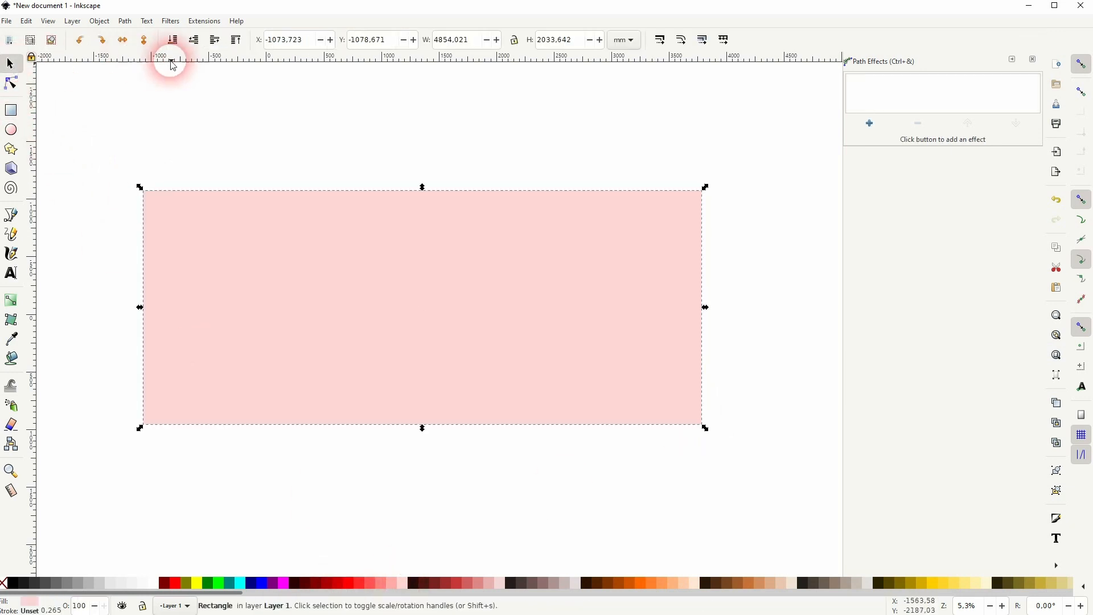
left_click(173, 40)
left_click(283, 466)
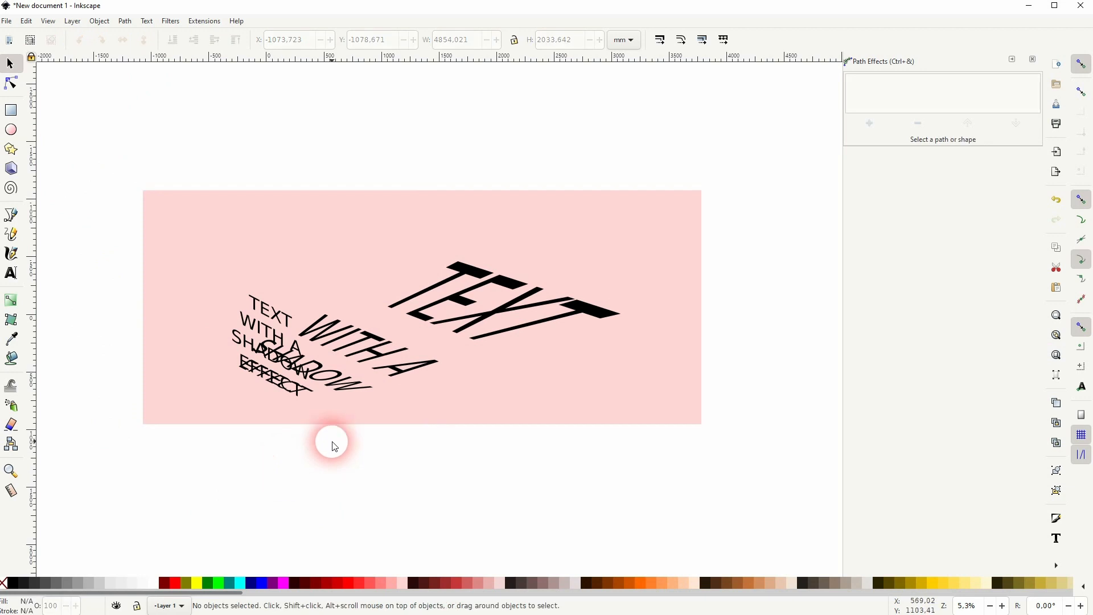
Step: Colour the upright skewed text white and the background rectangle dark red
left_click(269, 318)
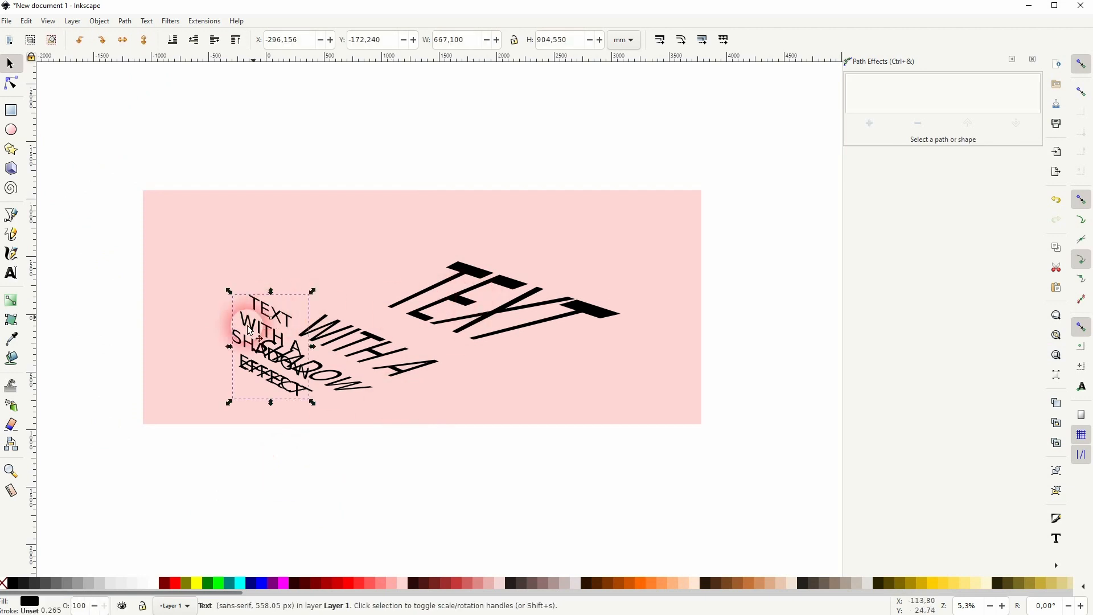
left_click(158, 583)
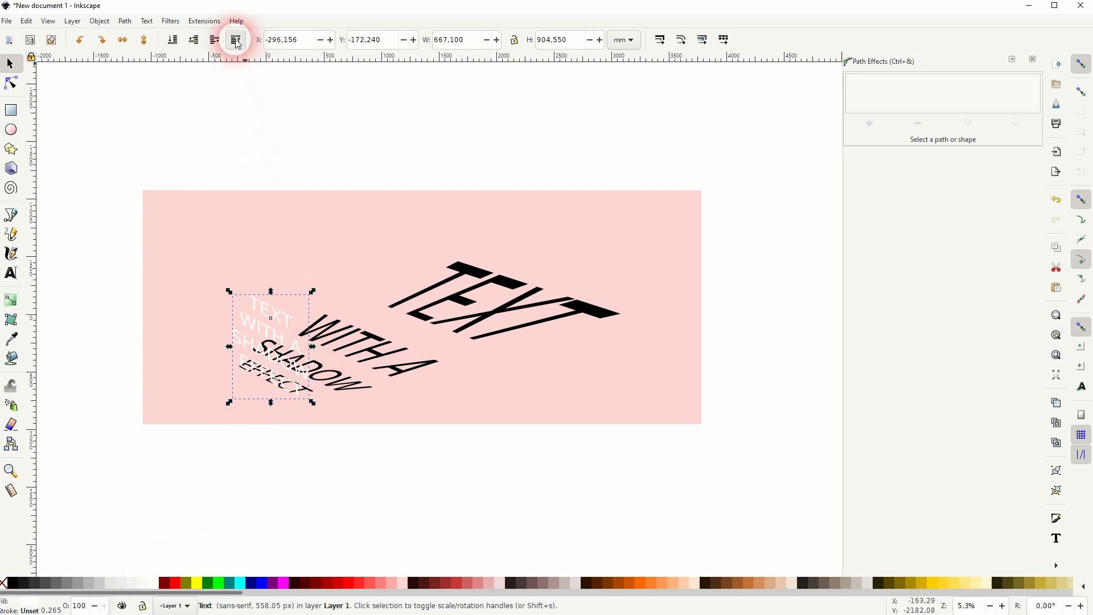
left_click(615, 437)
key("Tab")
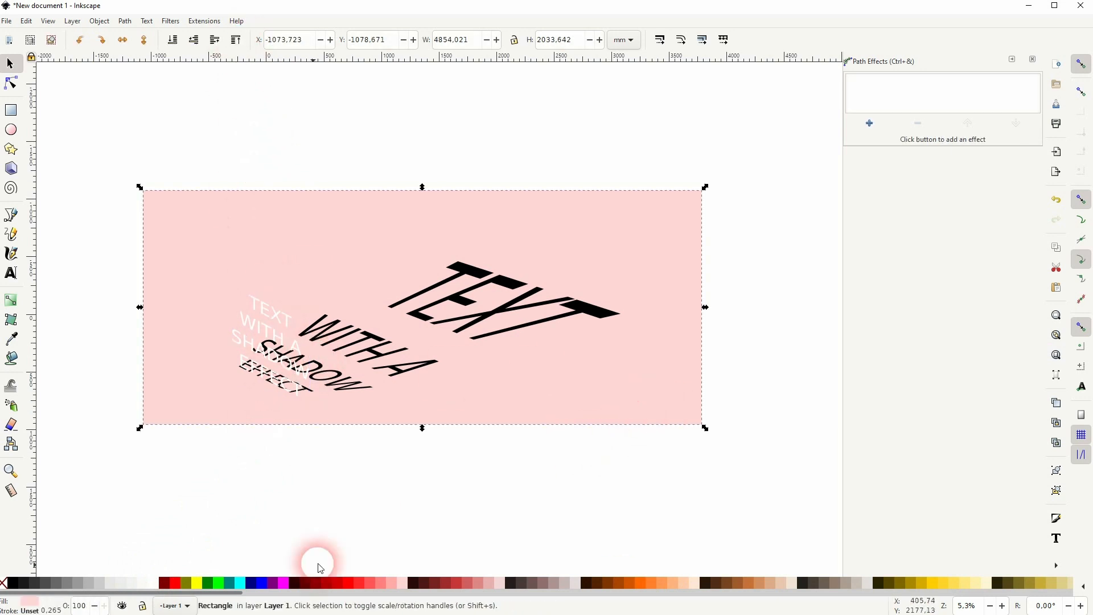
left_click(164, 583)
left_click(234, 521)
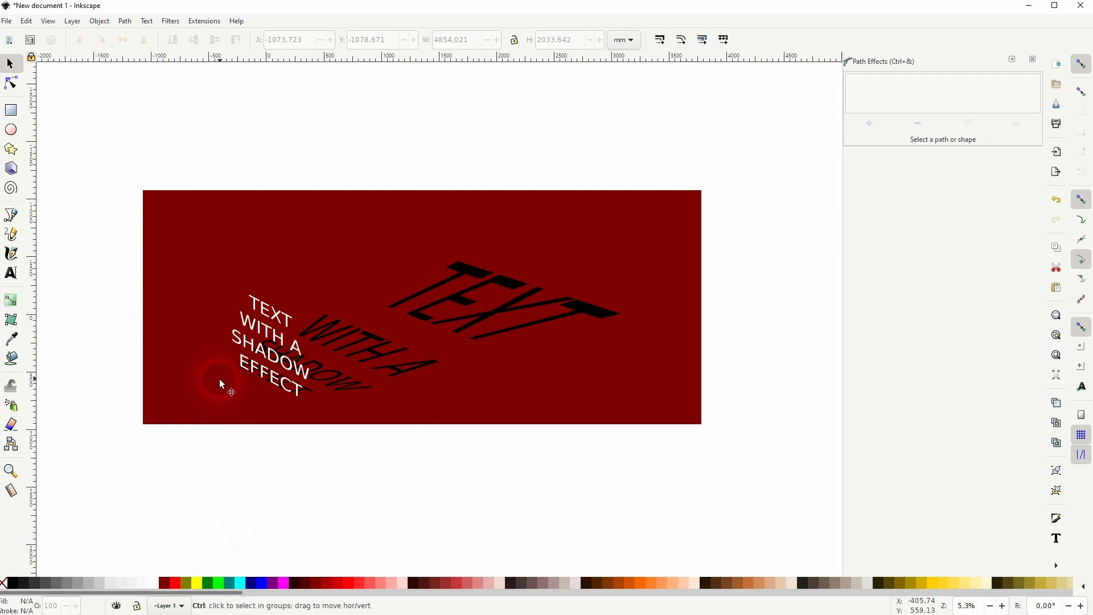
Step: Raise the white text to the top of the stack so it sits above its black shadow
scroll(214, 385, "up", 3)
left_click(335, 363)
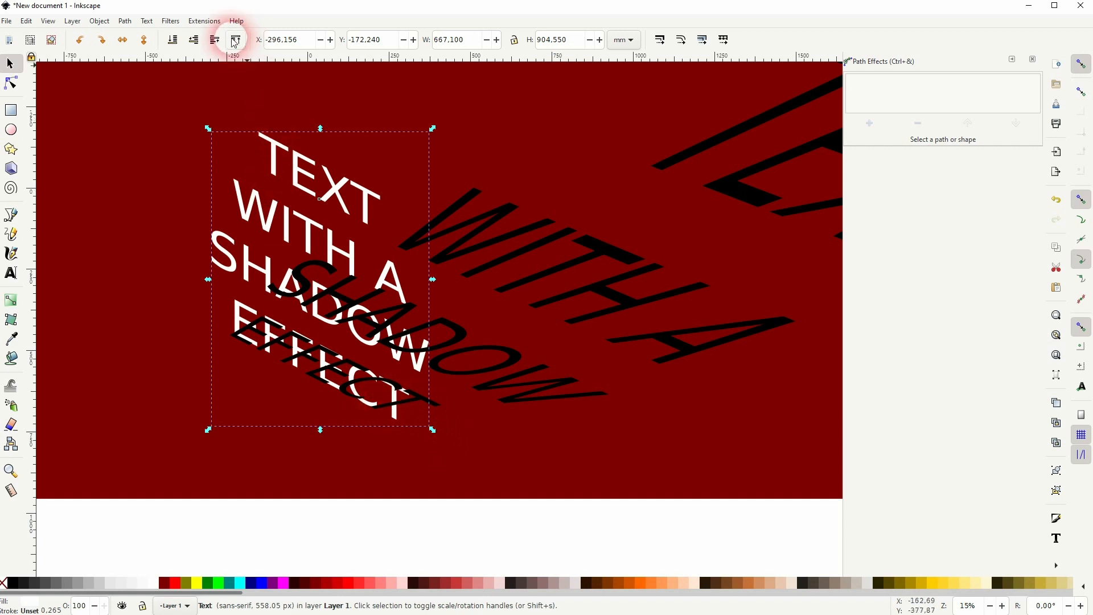
scroll(401, 372, "down", 3)
left_click(530, 438)
key("space")
left_click_drag(497, 436, 462, 449)
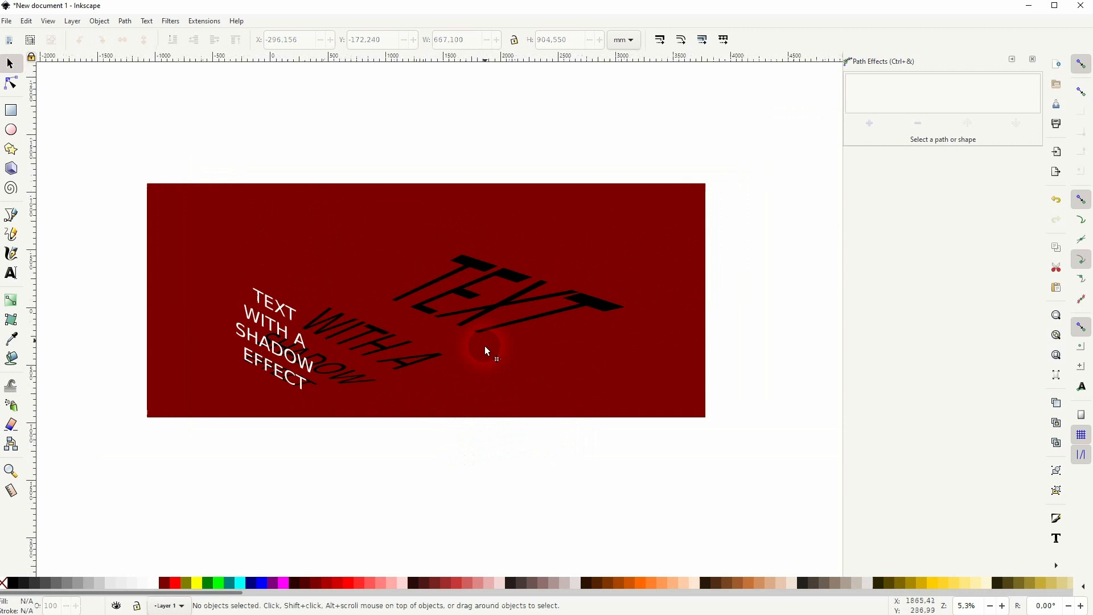
Step: Give the black perspective shadow group a blur of about 7.2% and an opacity of about 87.3%
left_click(502, 307)
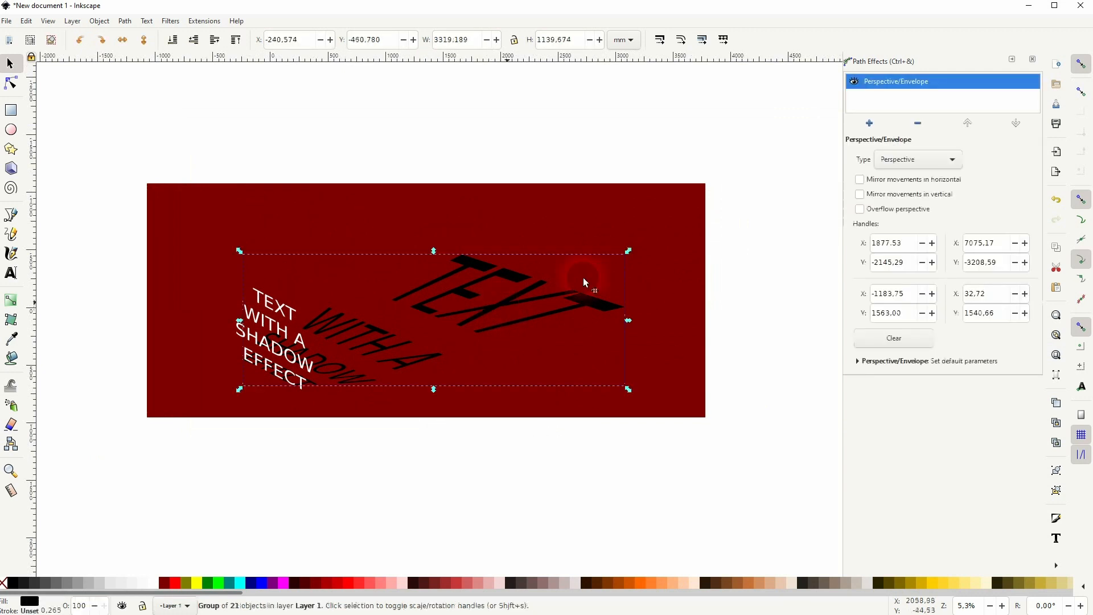
left_click(1032, 60)
left_click(100, 21)
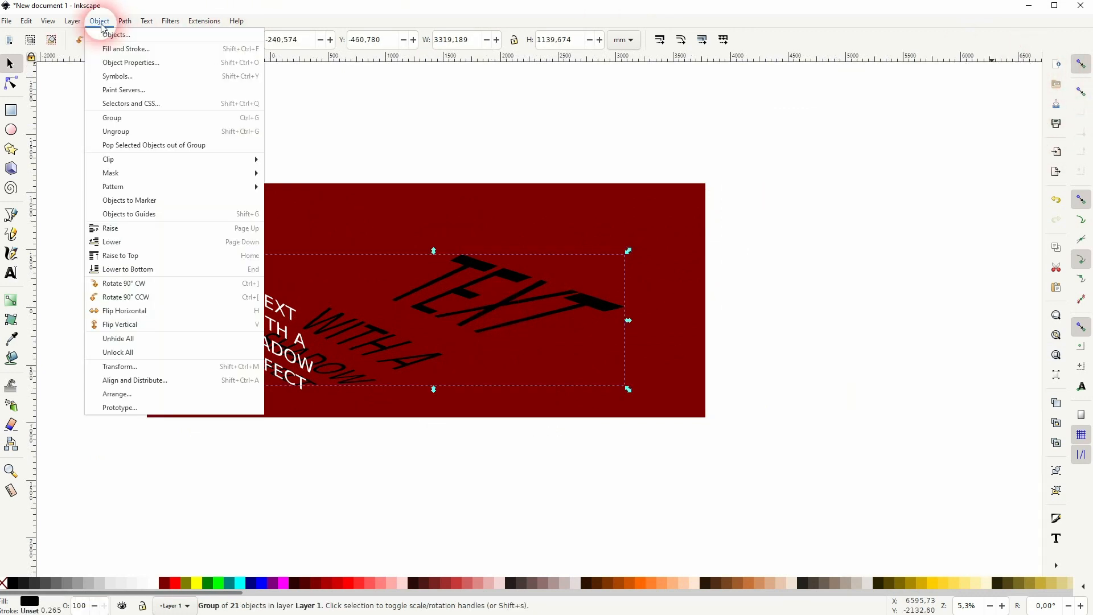
left_click(118, 49)
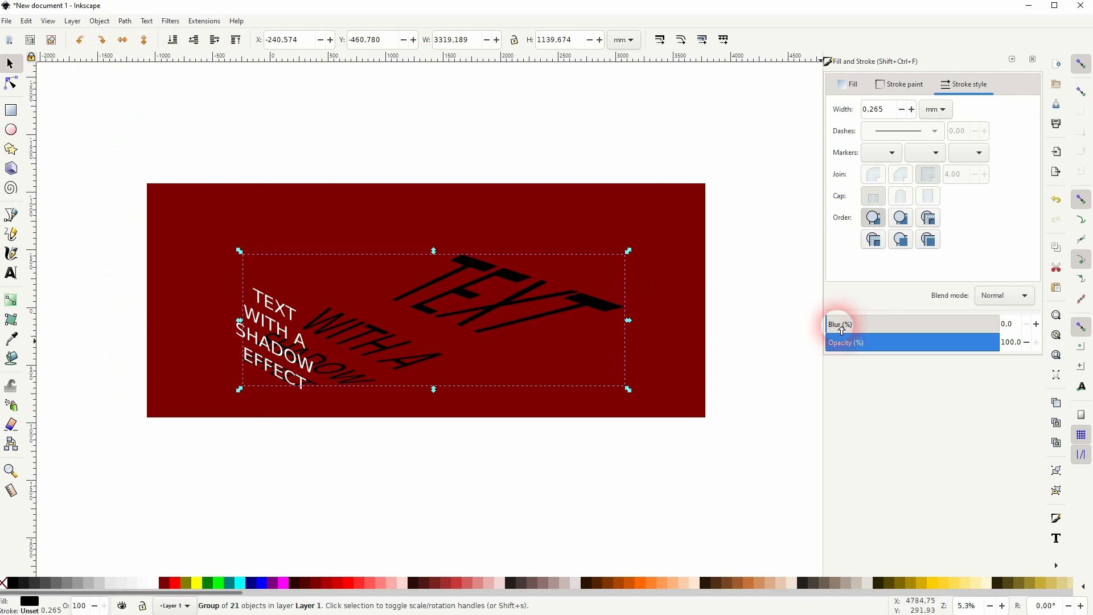
left_click_drag(841, 330, 857, 333)
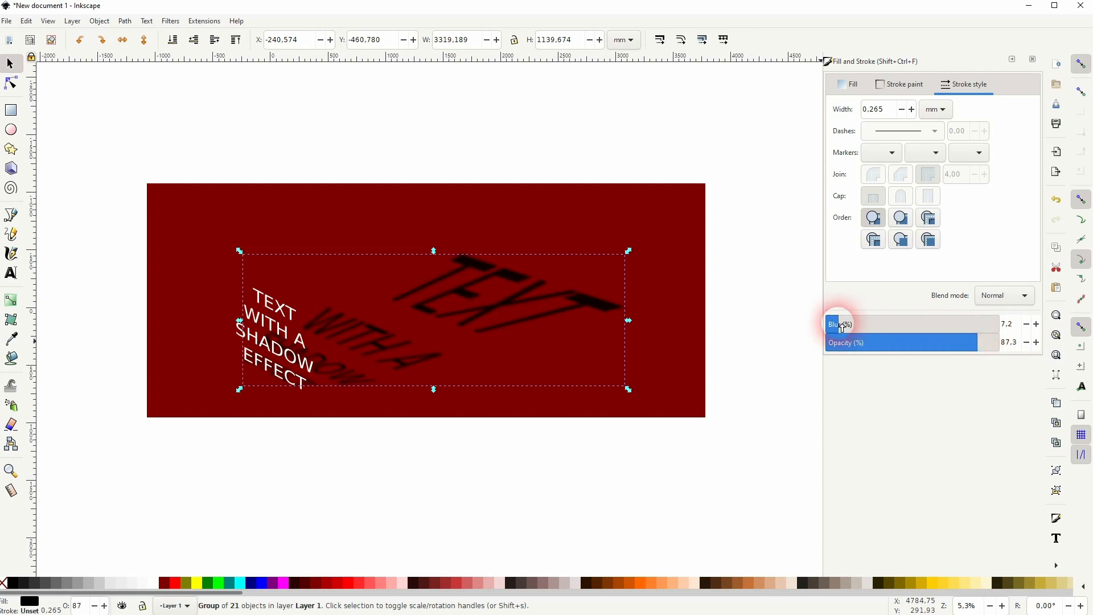
left_click(597, 425)
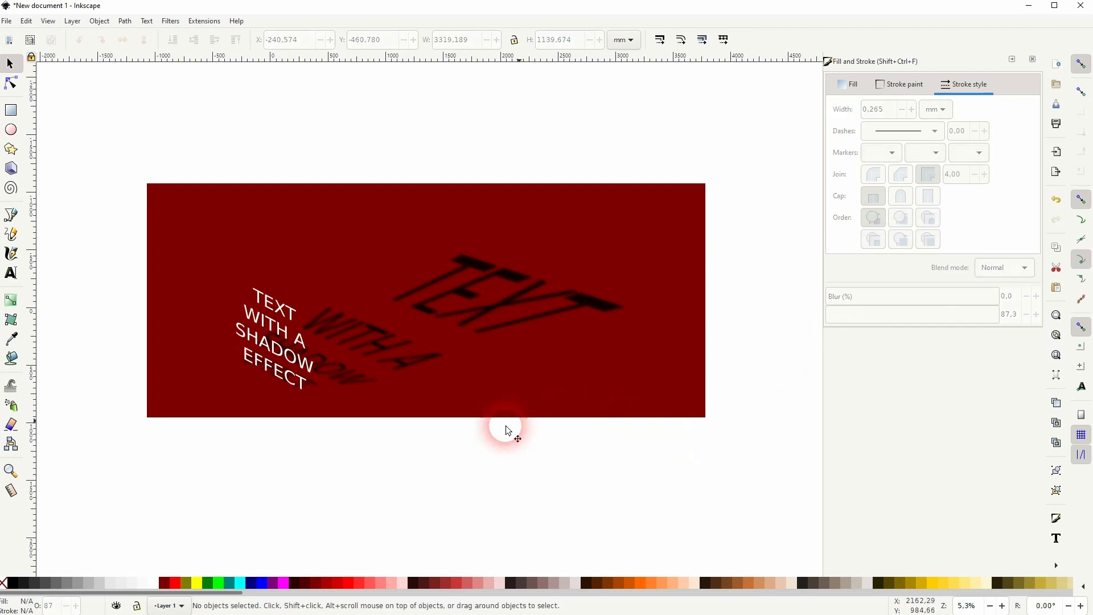
Step: Apply a radial fill gradient to the background rectangle, centred beside the white text and reaching past the rectangle's right and upper edges
left_click(657, 389)
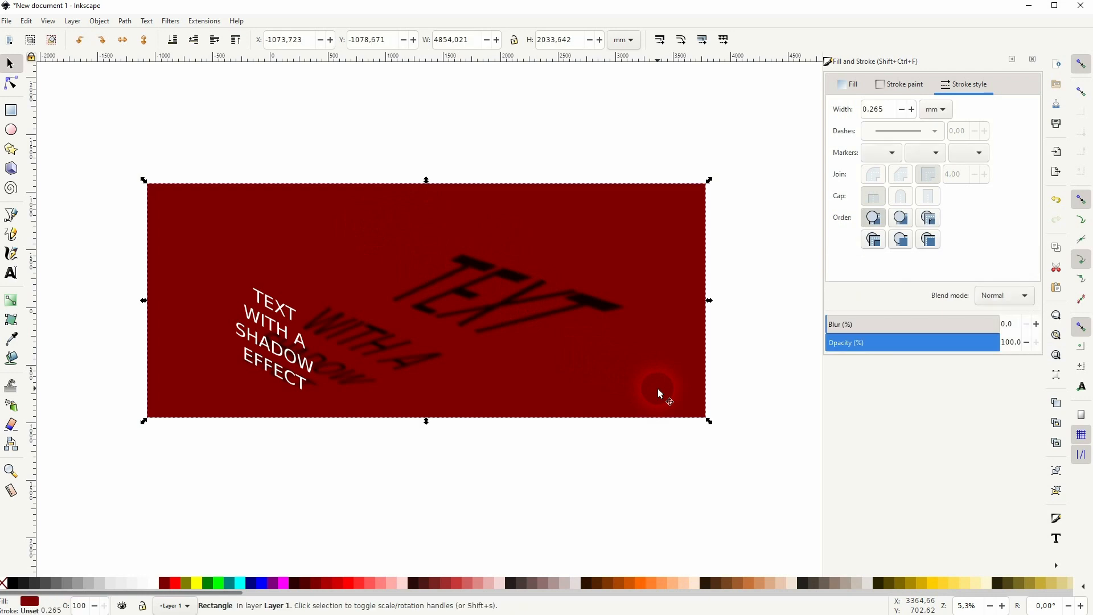
left_click(12, 302)
left_click_drag(348, 349, 573, 356)
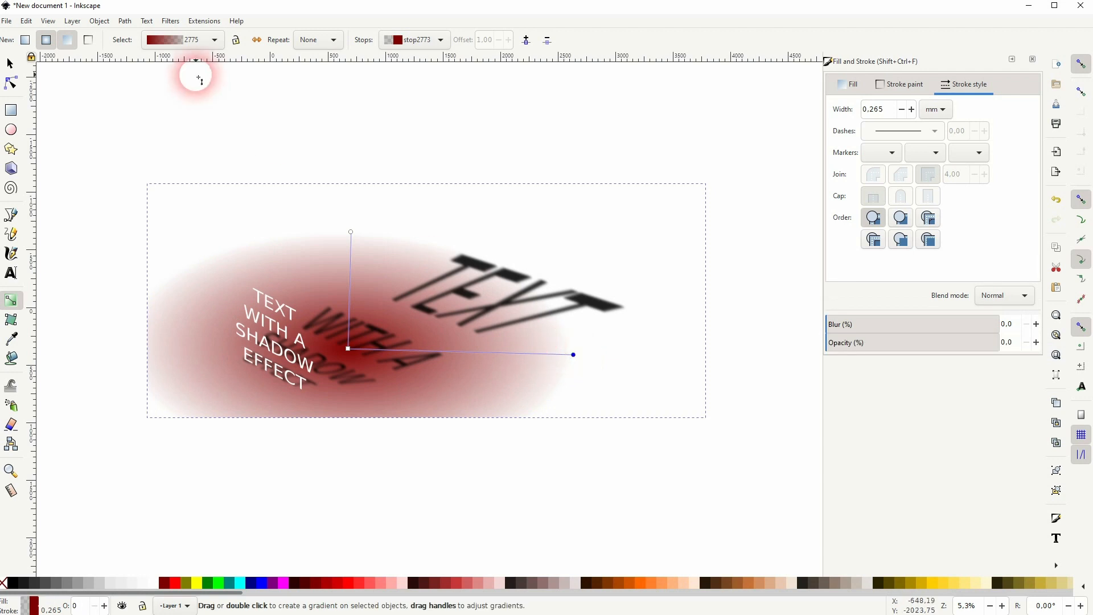
key("ctrl+z")
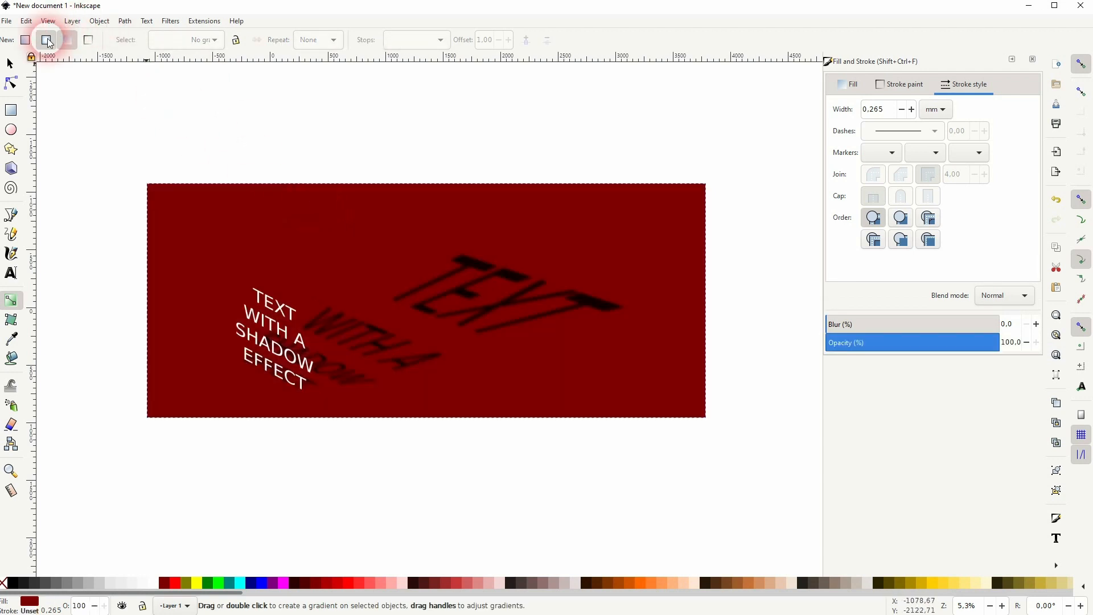
left_click(68, 42)
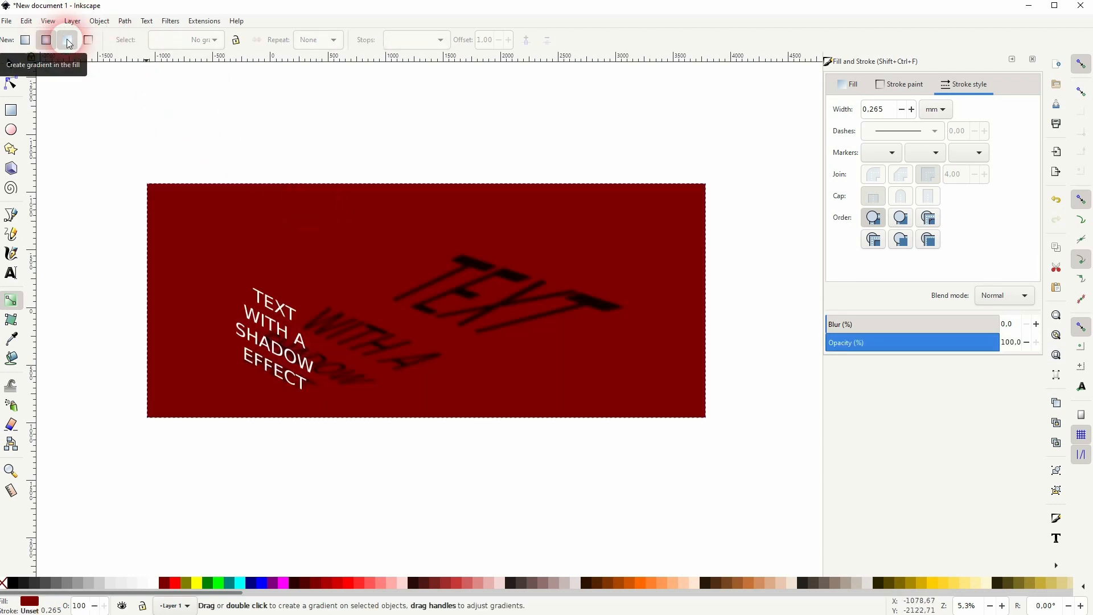
left_click_drag(339, 348, 747, 345)
left_click_drag(335, 226, 341, 122)
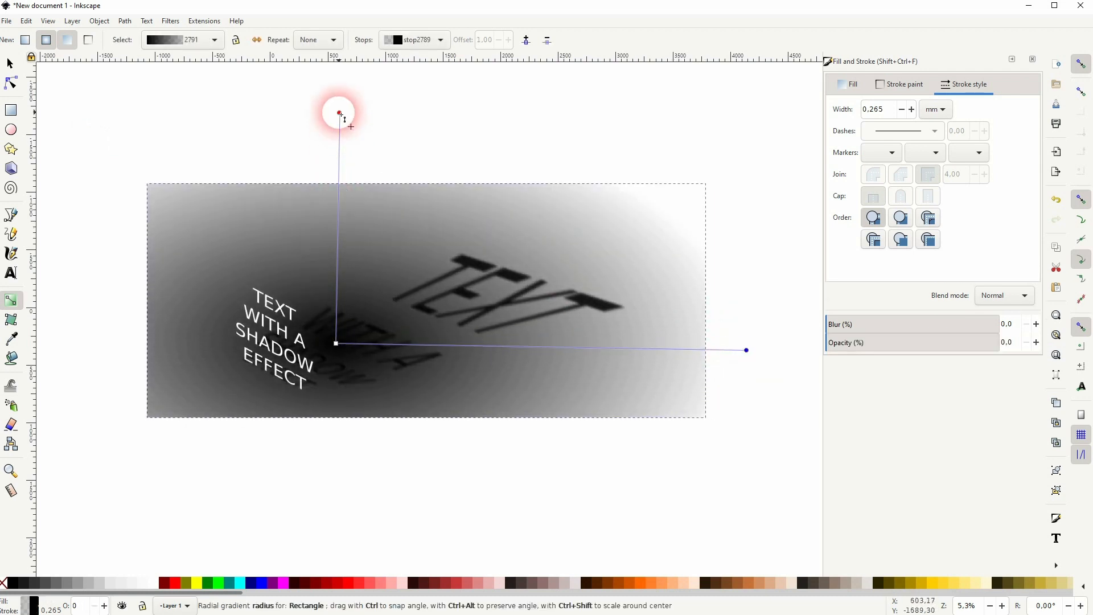
Step: Set the gradient's centre stop to white (ffffffff) and its outer stop to fully opaque black
left_click(855, 85)
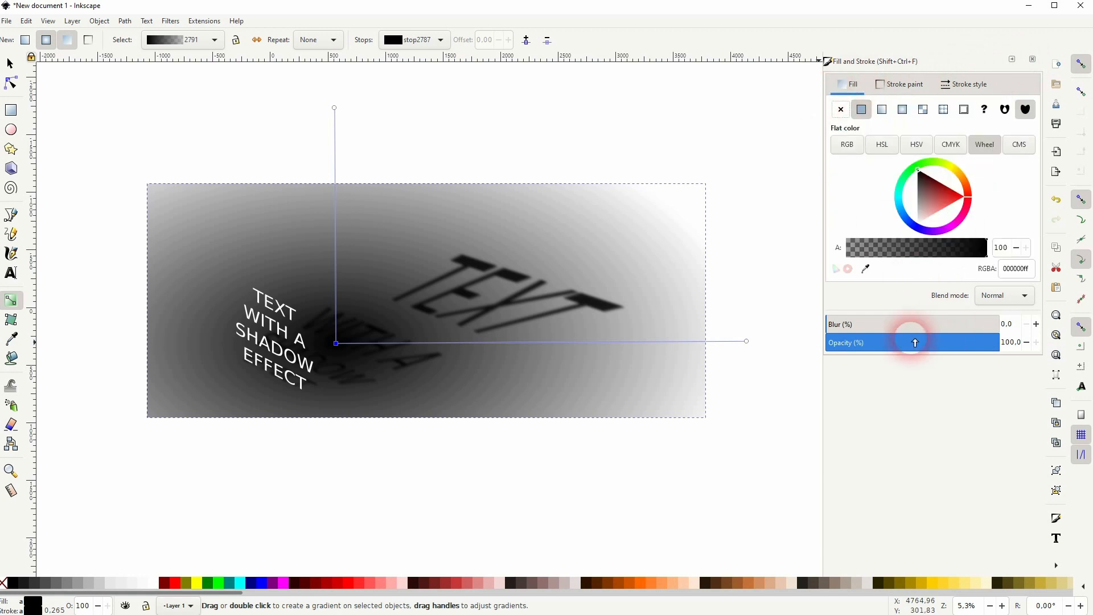
left_click_drag(932, 181, 897, 245)
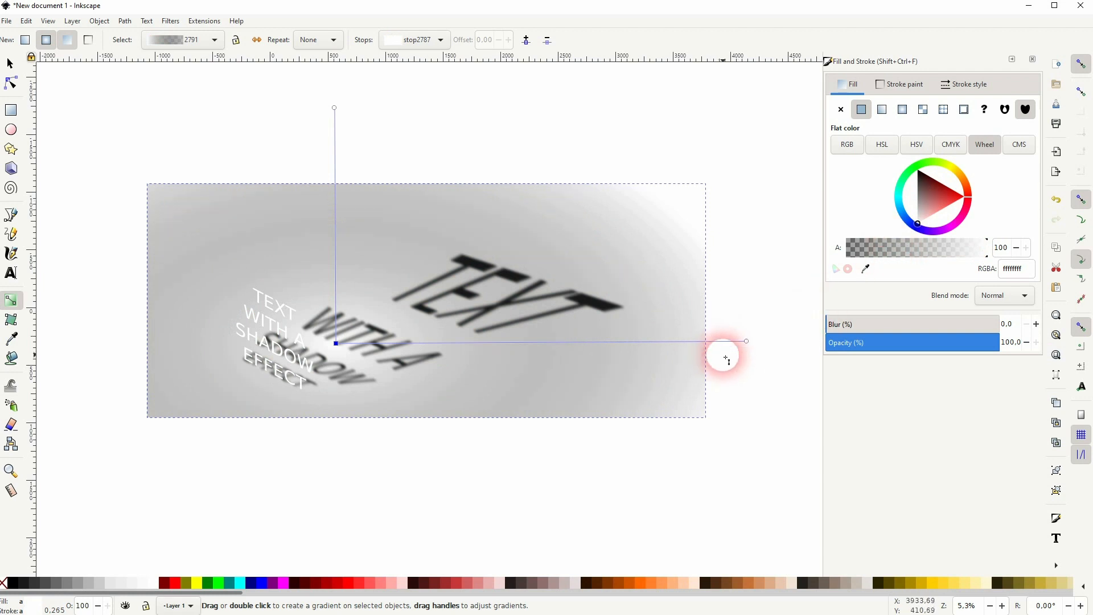
left_click(747, 342)
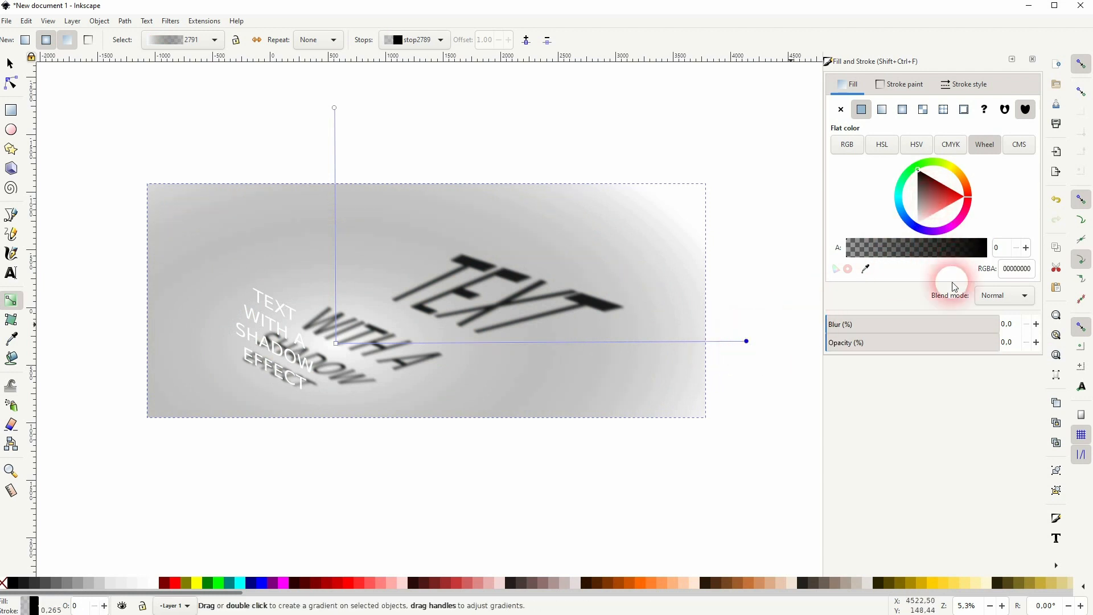
left_click_drag(890, 342, 1017, 348)
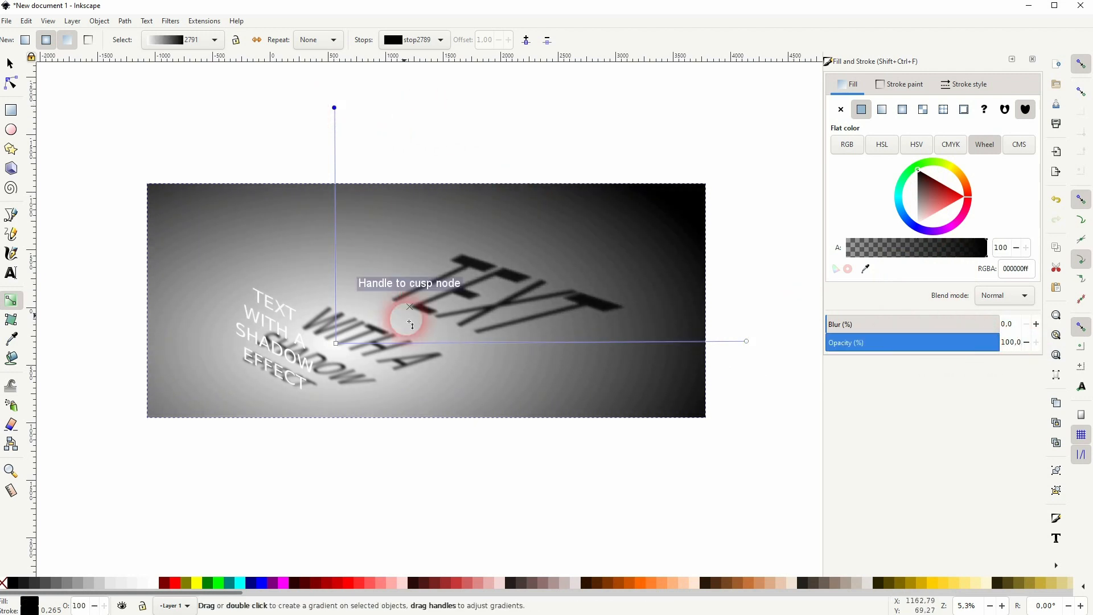
Step: Shorten both radii of the background's radial gradient and shift its centre slightly down and left, closer to the white text
left_click_drag(338, 124, 341, 173)
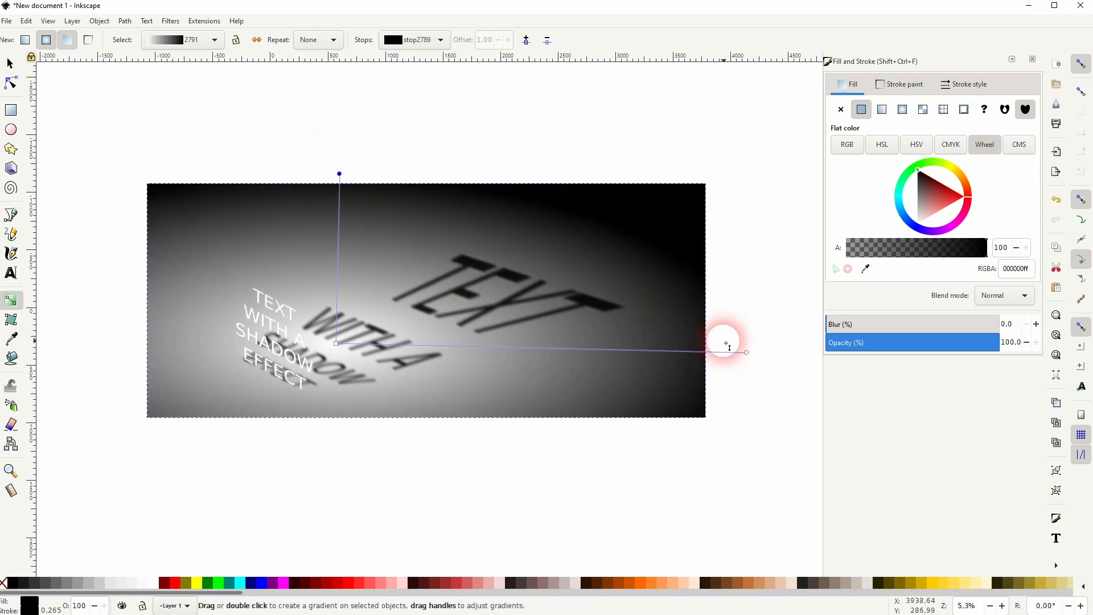
left_click_drag(748, 353, 697, 350)
left_click_drag(342, 344, 334, 370)
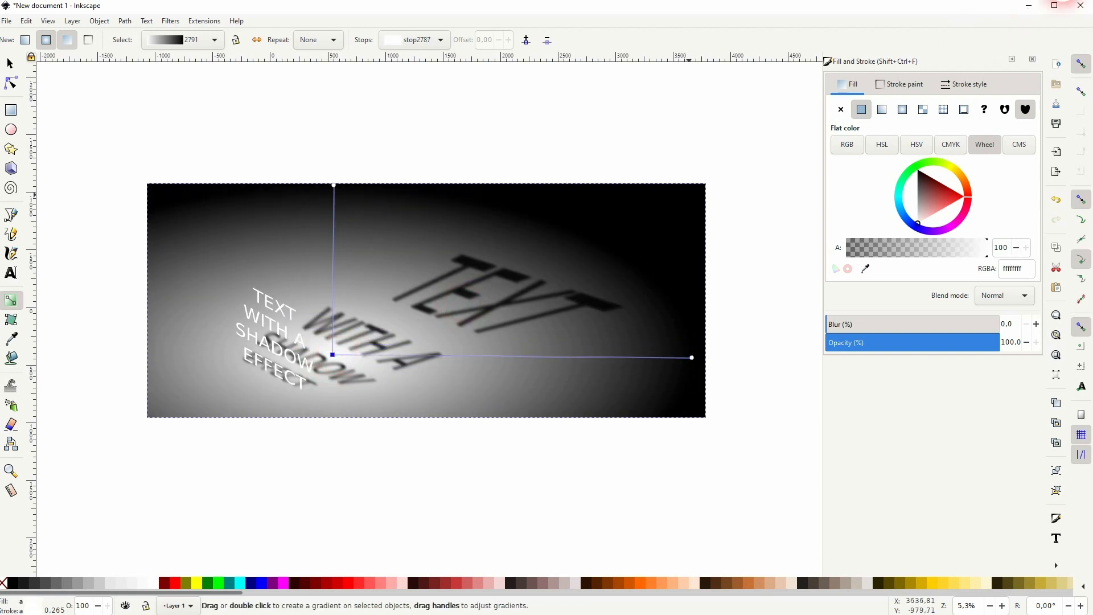
left_click_drag(332, 355, 323, 350)
Step: Recolour the gradient's centre stop grey (878787ff) and its outer stop dark blue
left_click_drag(915, 225, 908, 211)
left_click(682, 354)
left_click_drag(918, 173, 942, 211)
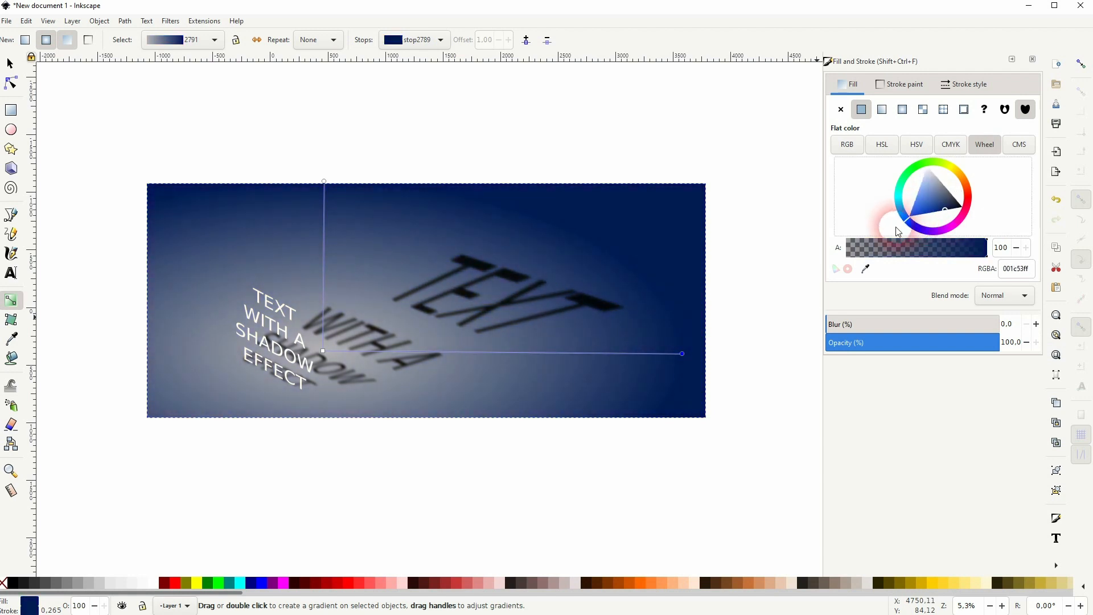
left_click(323, 353)
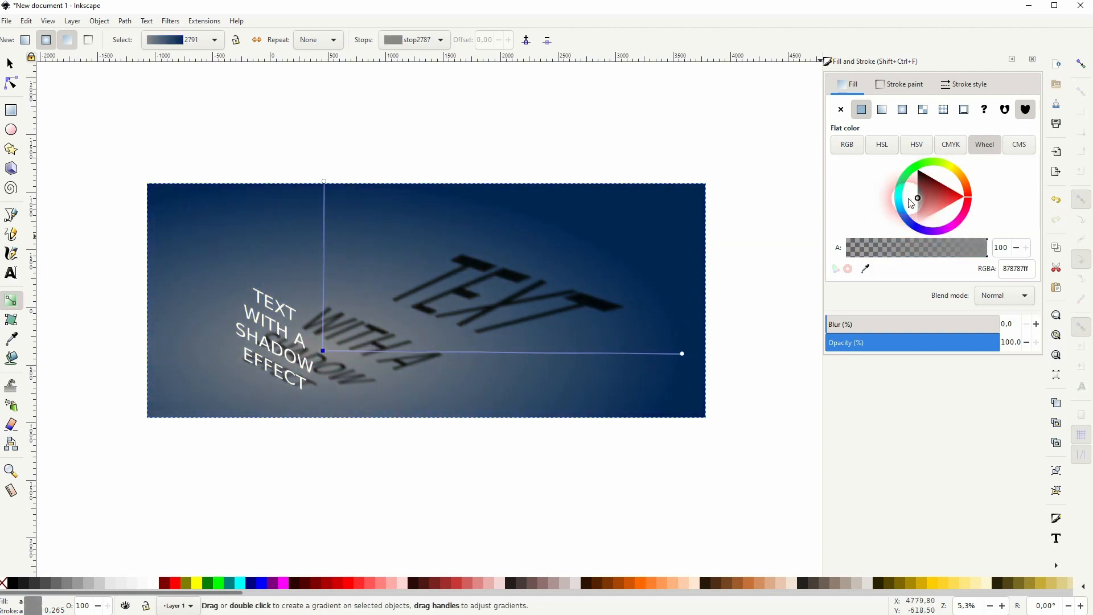
left_click(11, 64)
left_click(104, 139)
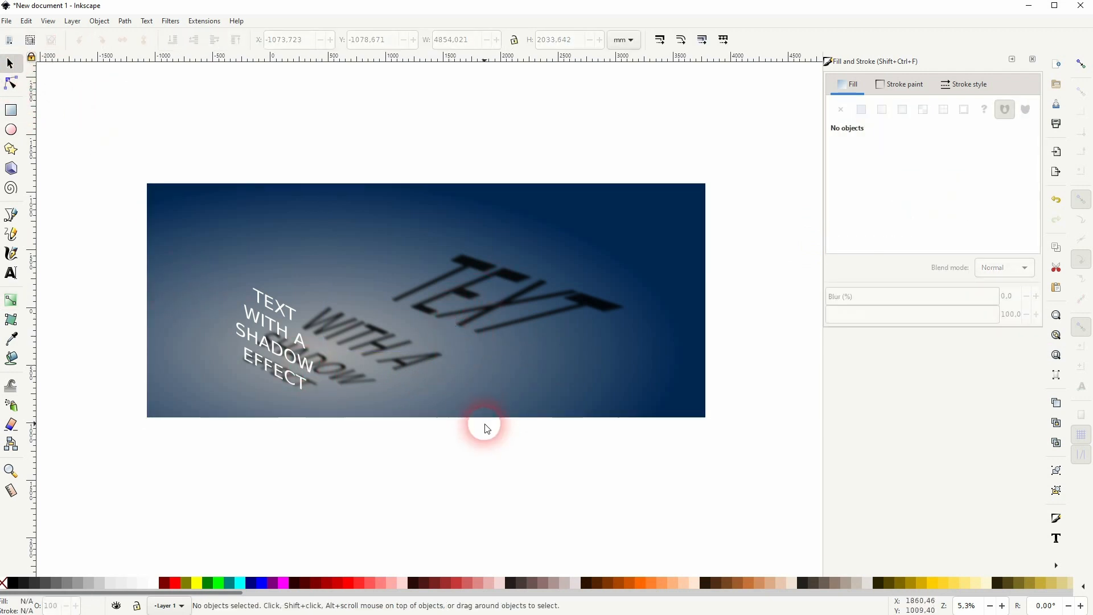
key("ctrl+a")
key("ctrl+g")
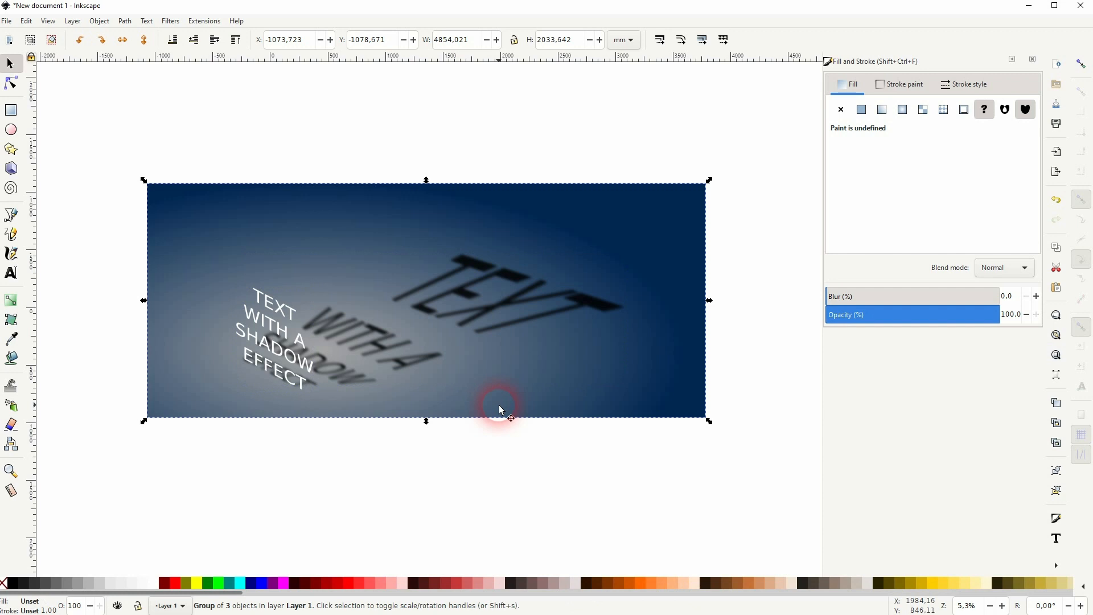
left_click_drag(616, 276, 543, 230)
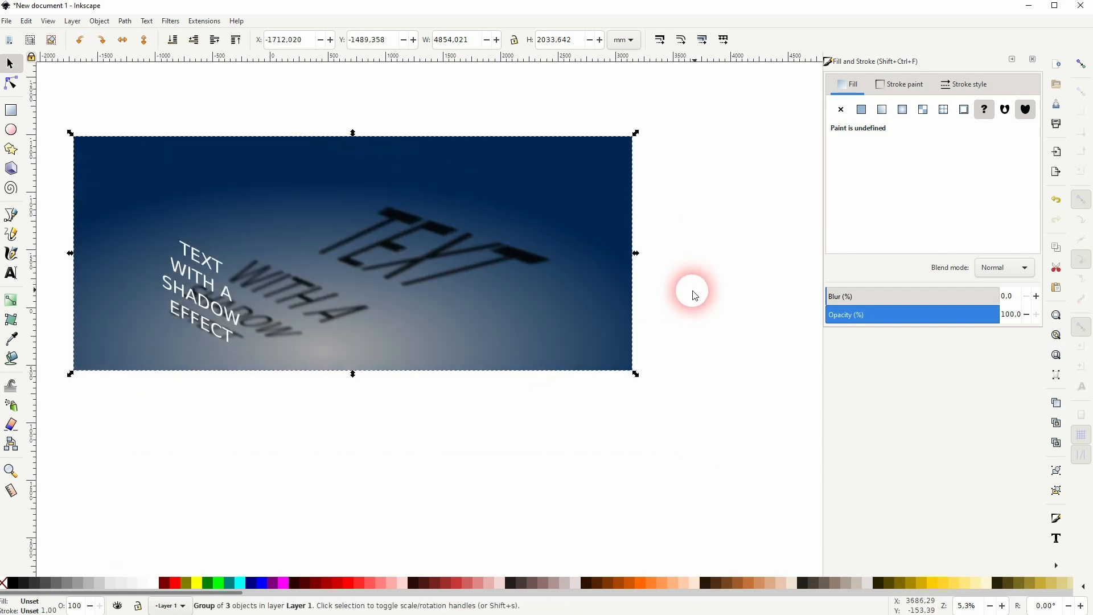
key("ctrl+z")
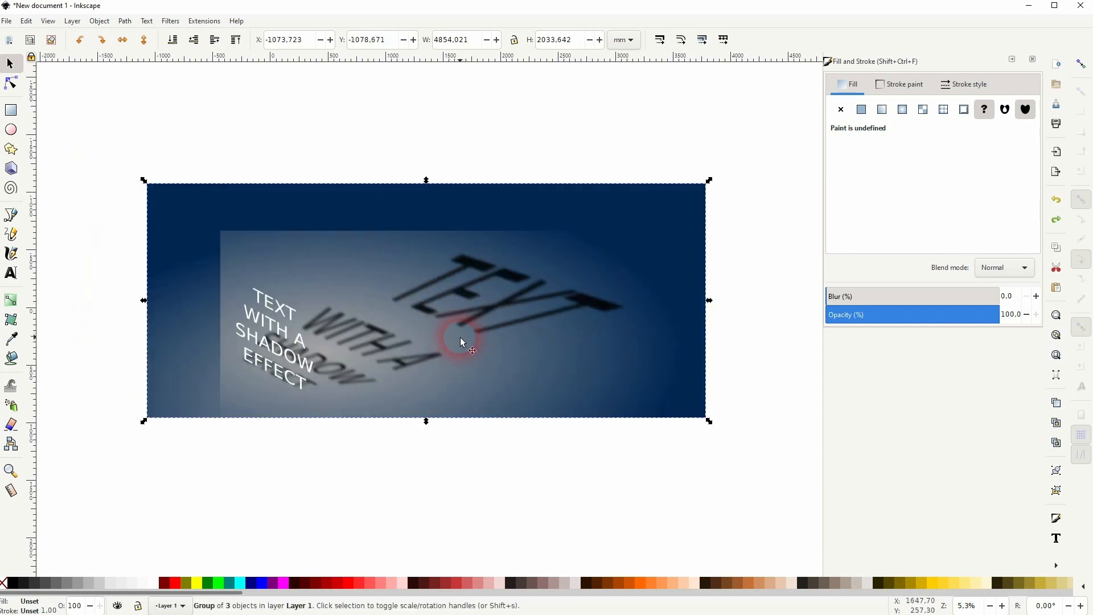
left_click(444, 488)
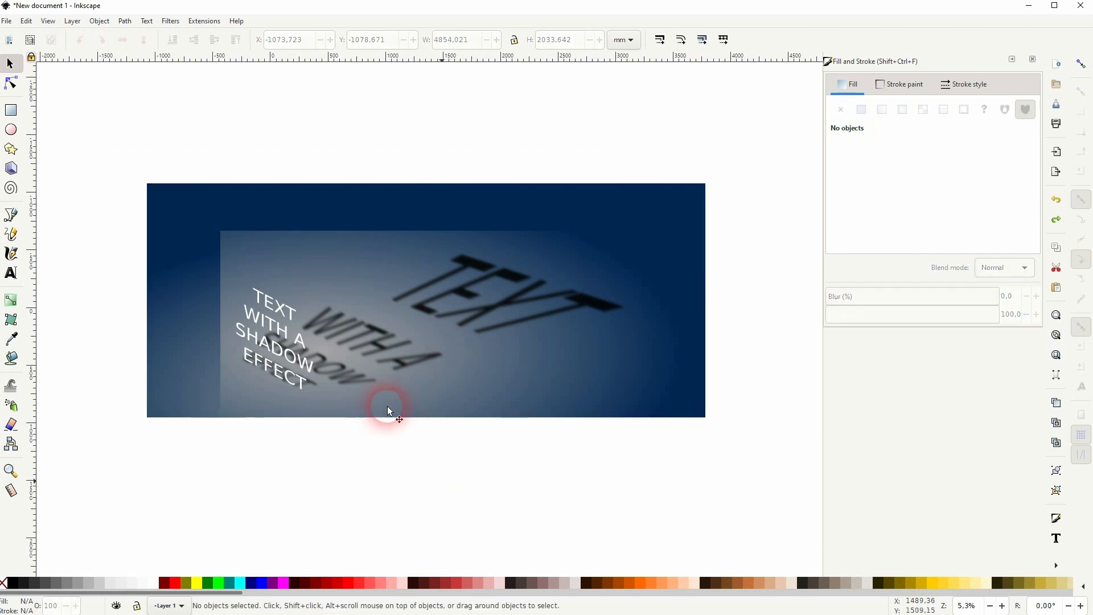
left_click_drag(97, 455, 728, 142)
key("ctrl+g")
left_click_drag(548, 374, 574, 335)
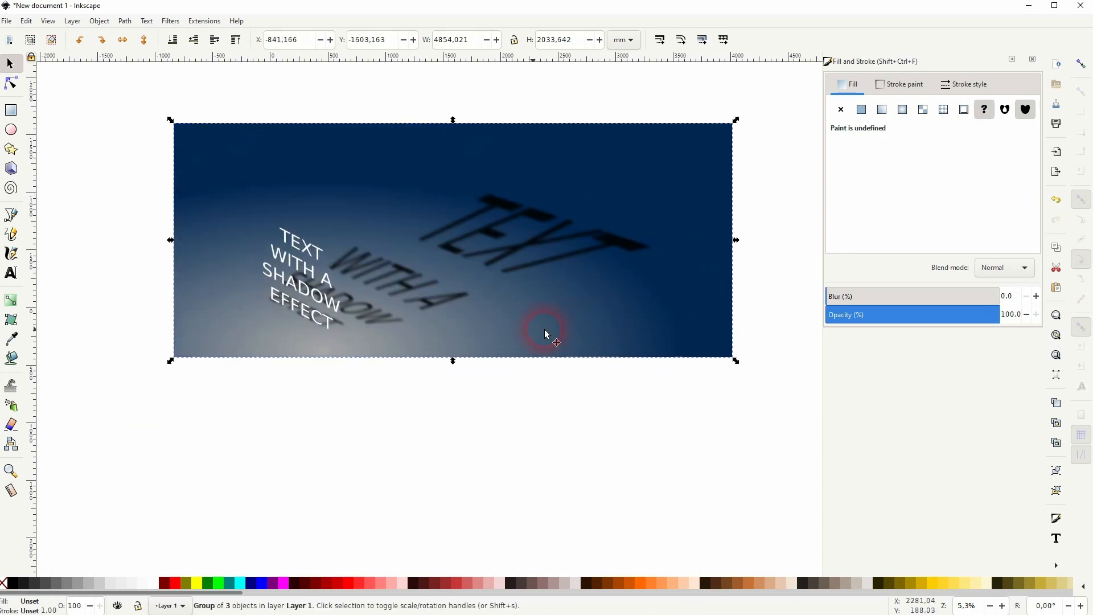
key("ctrl+z")
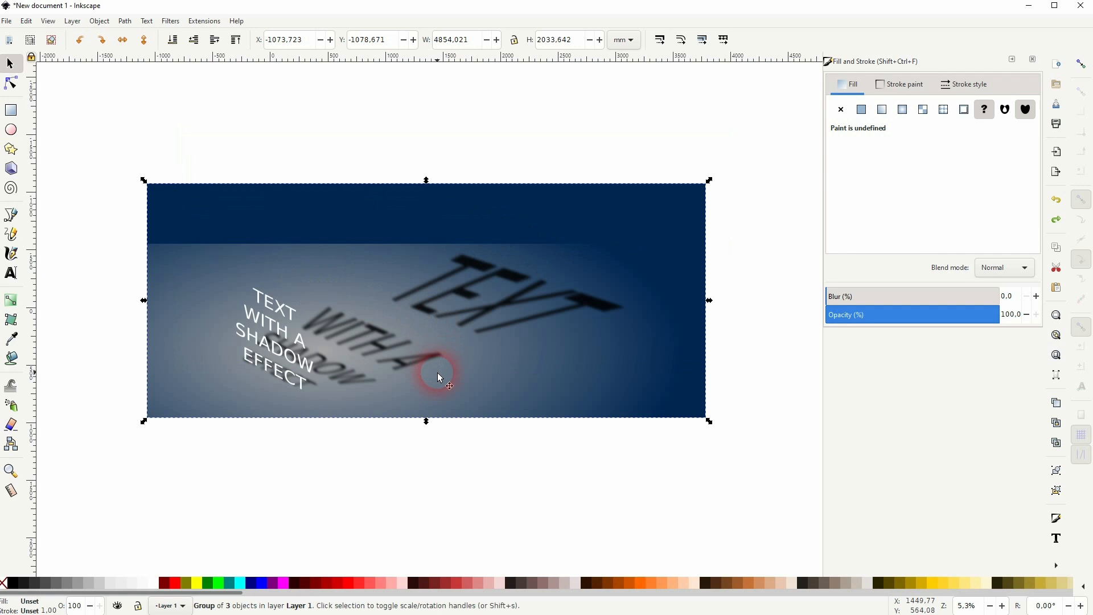
key("ctrl+z")
Step: Group the white text, its shadow and the gradient background rectangle
key("ctrl+a")
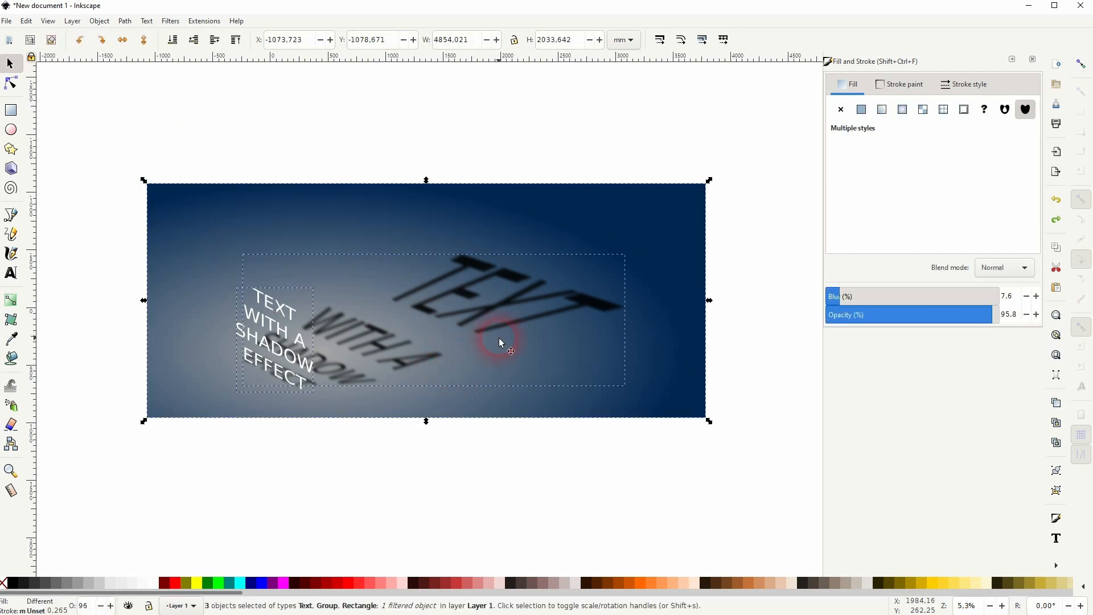
key("ctrl+g")
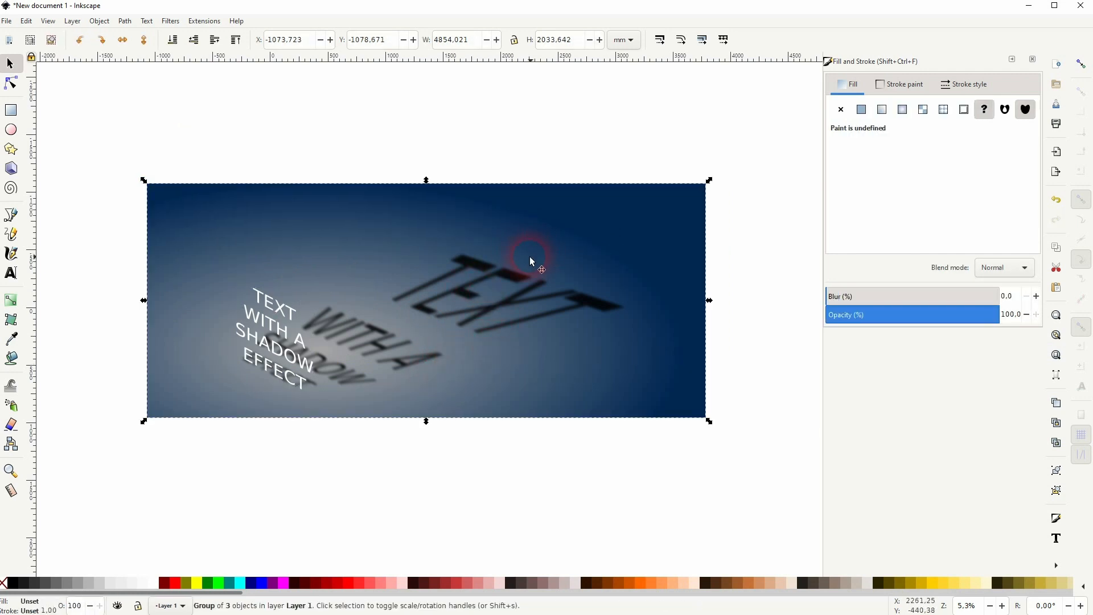